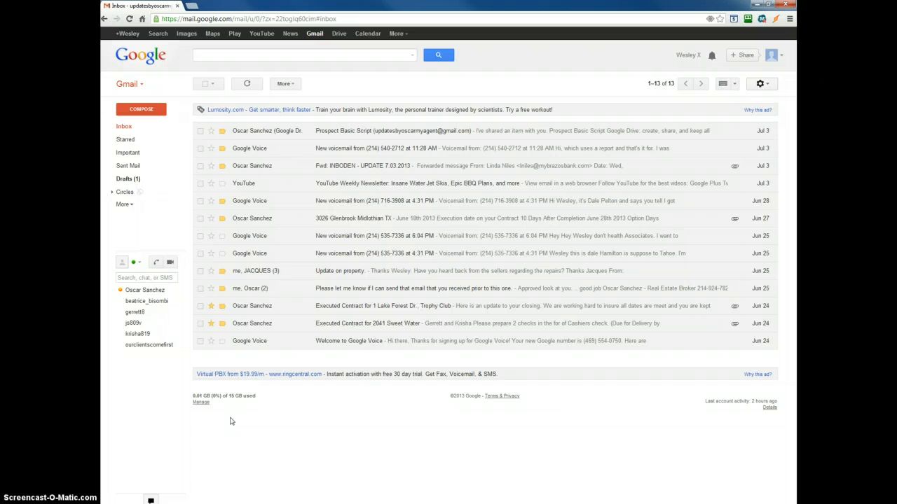
click(227, 421)
click(269, 302)
click(263, 306)
mouse_move(263, 309)
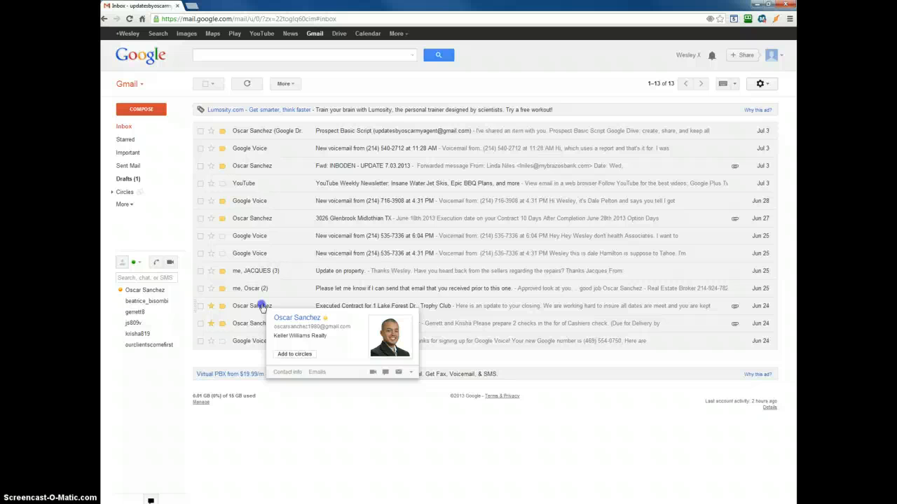
click(262, 306)
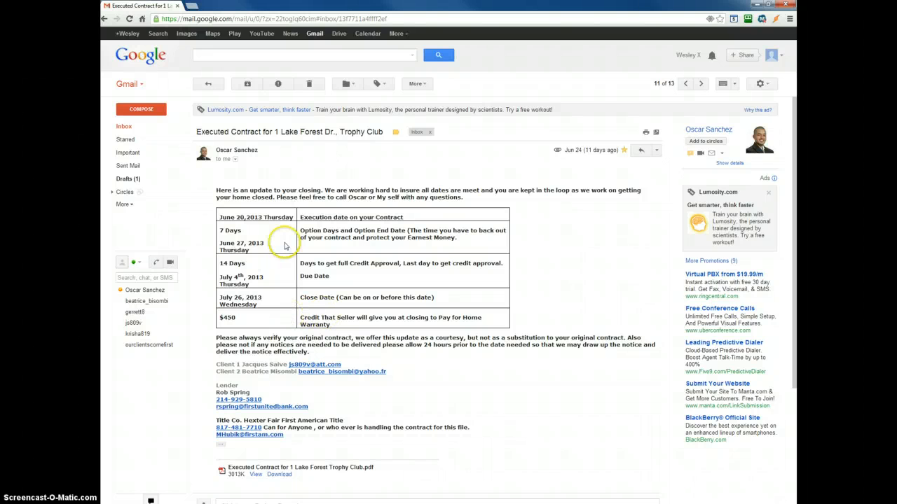
drag(518, 338, 209, 202)
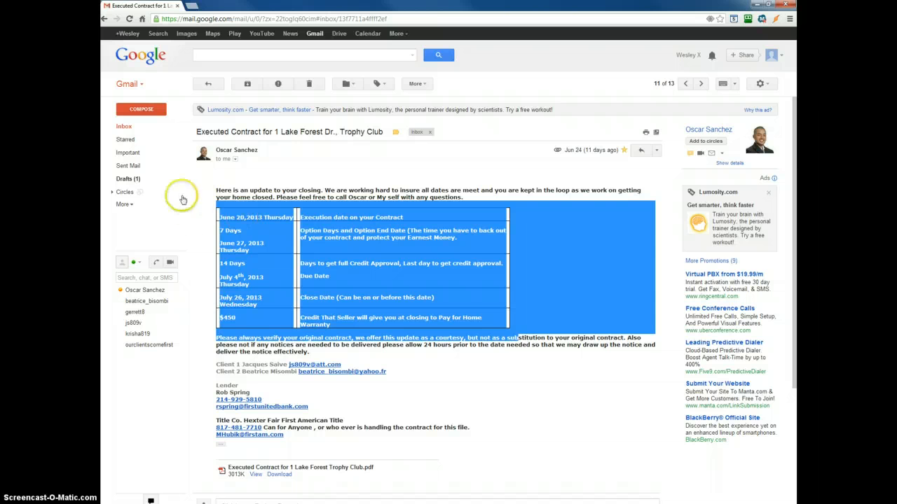
click(306, 190)
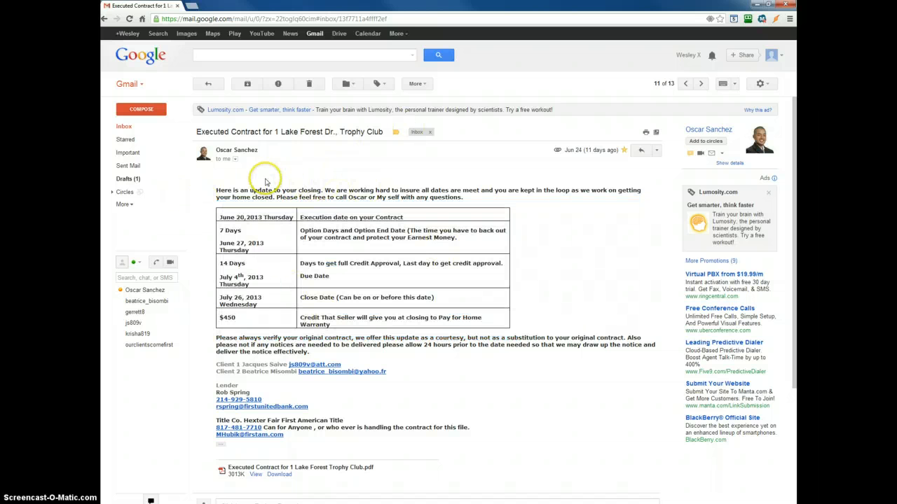
Start a new message and add Client 1's email address, copied from the open email, as a recipient.
click(153, 109)
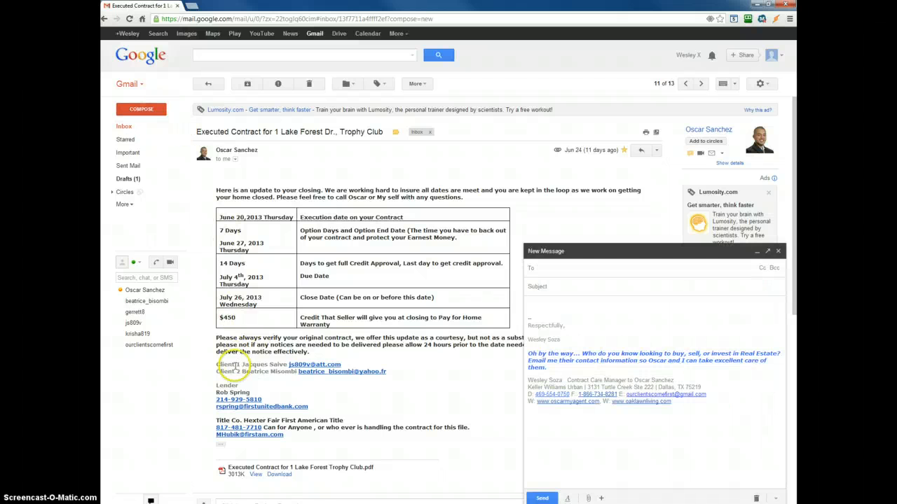
drag(344, 365, 288, 365)
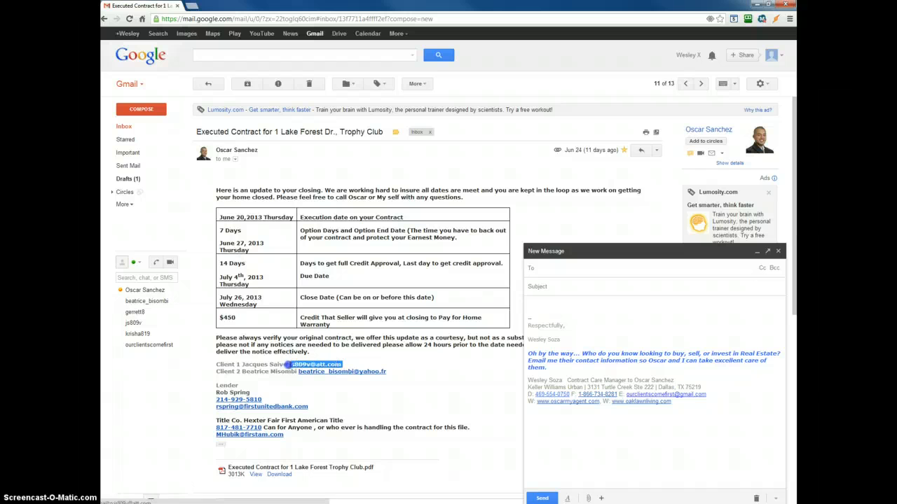
right_click(290, 365)
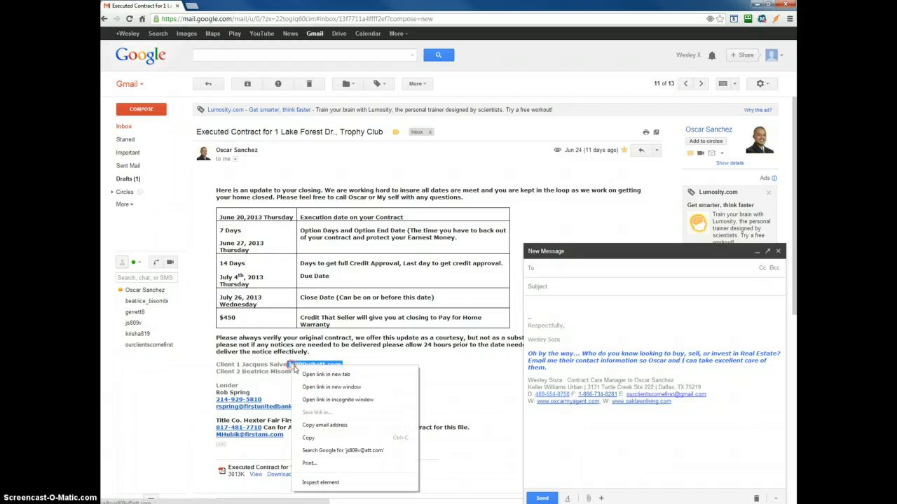
click(309, 437)
click(594, 261)
key(ctrl+v)
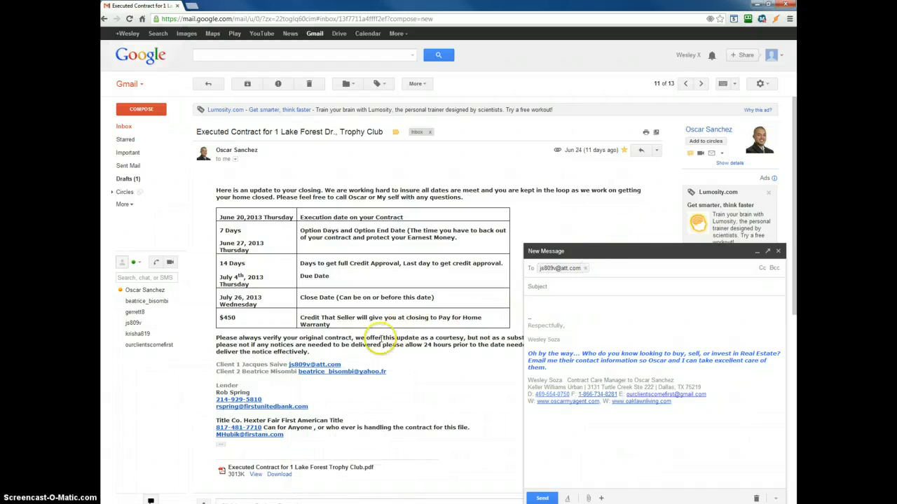
Copy Client 2's email address from the open email and add it as a second recipient.
drag(389, 372, 301, 373)
right_click(301, 374)
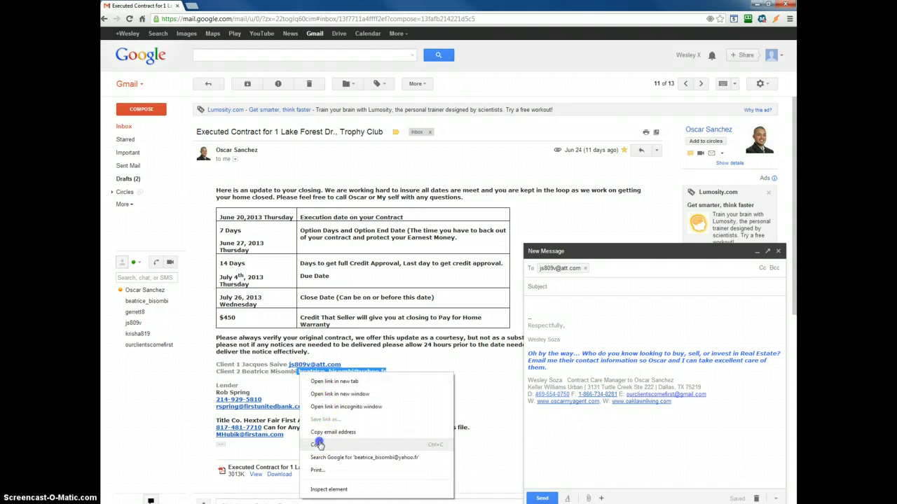
click(317, 444)
click(644, 271)
key(ctrl+v)
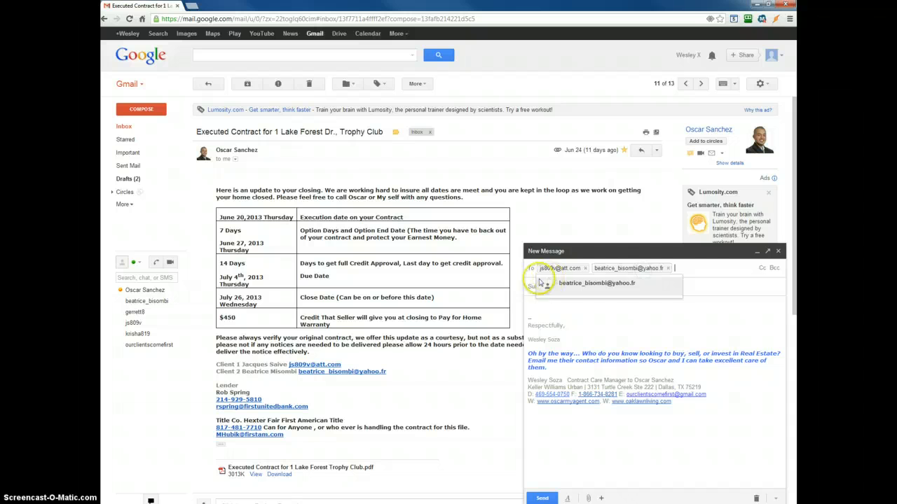
Add the agent who sent the contract email as a Cc recipient of the new message.
click(763, 272)
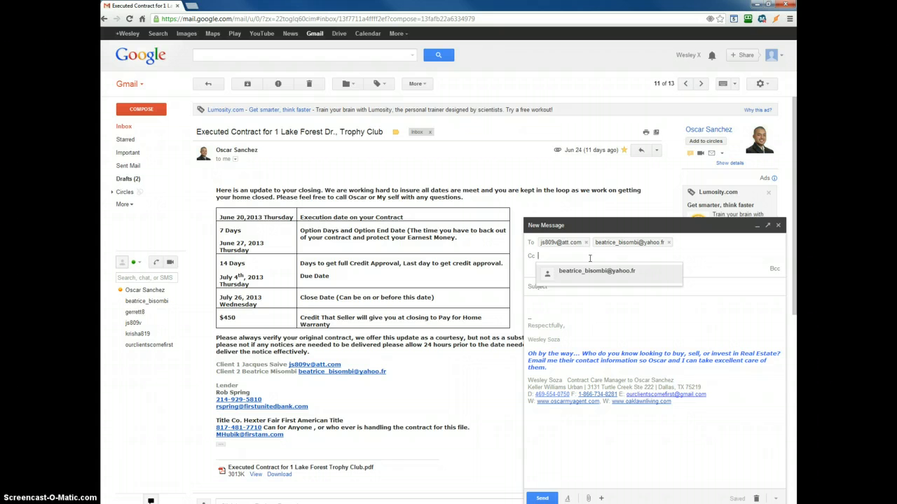
text(osca)
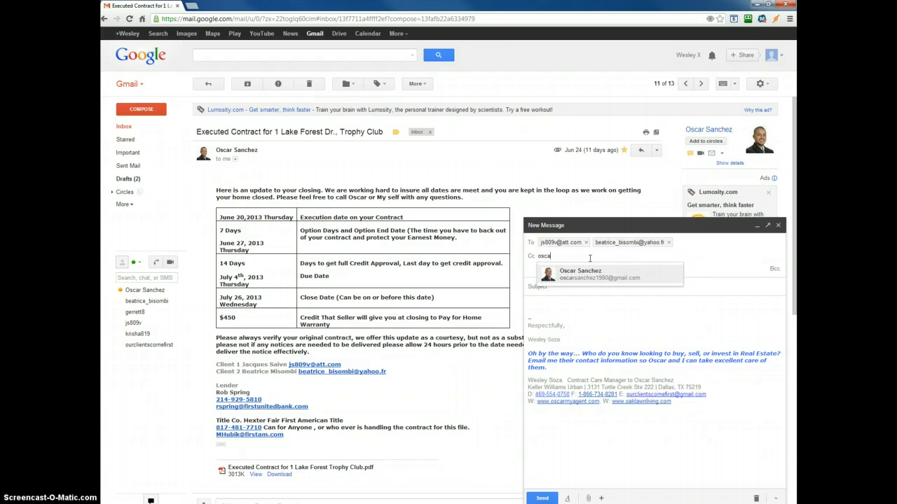
key(Return)
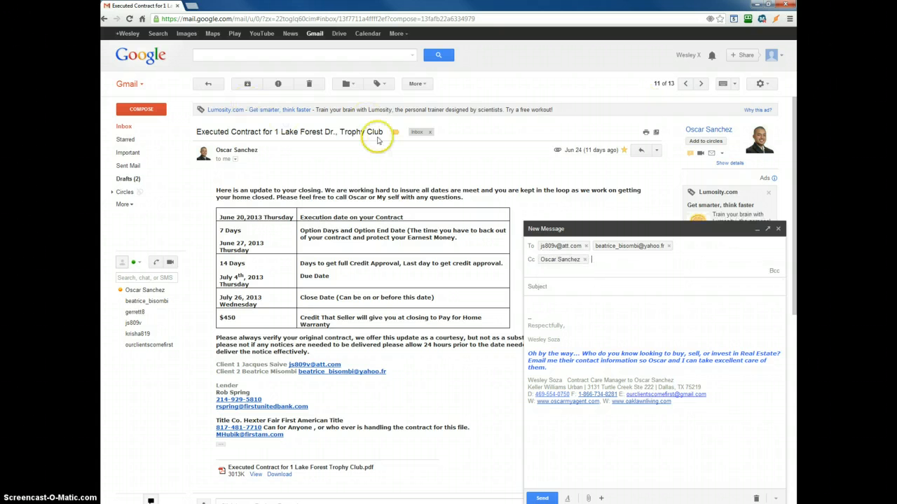
Copy the open email's subject line into the subject of the new message.
drag(372, 136, 198, 132)
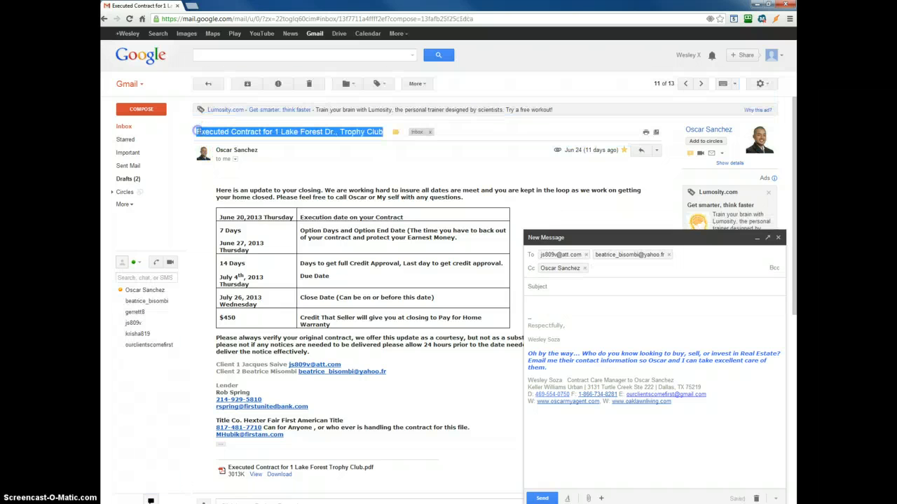
right_click(301, 134)
click(313, 142)
click(554, 287)
key(ctrl+v)
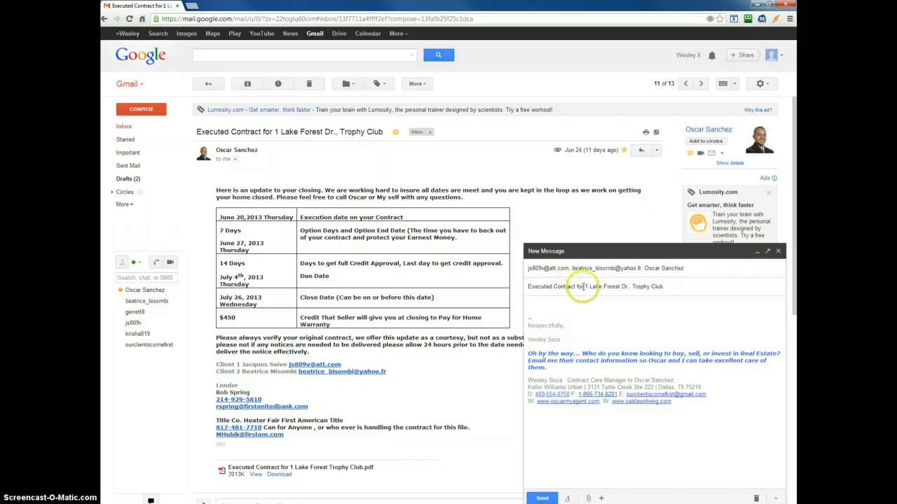
Replace "Executed Contract for" in the new message's subject with "Contract Update for".
drag(584, 287, 495, 288)
key(BackSpace)
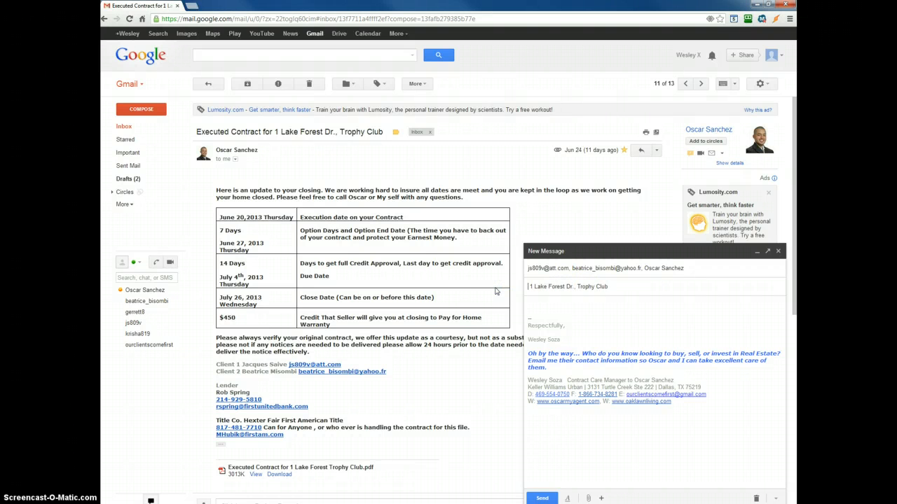
text(Contract Update for)
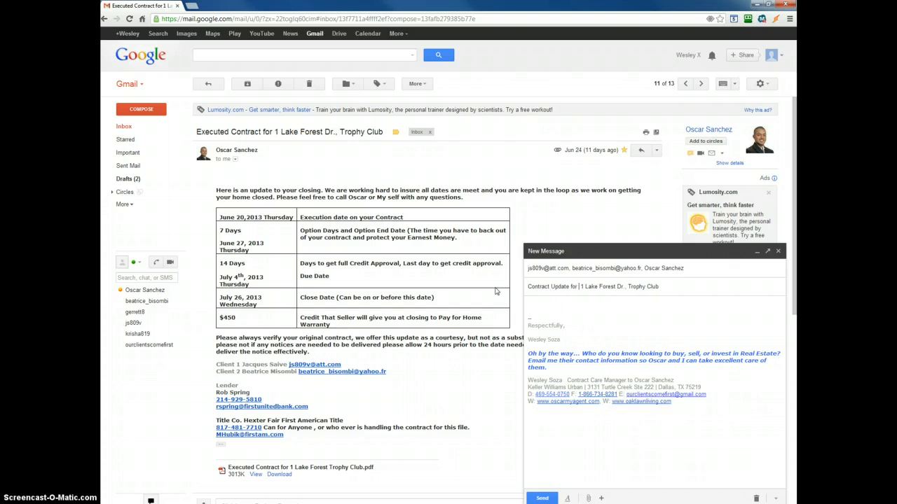
click(678, 286)
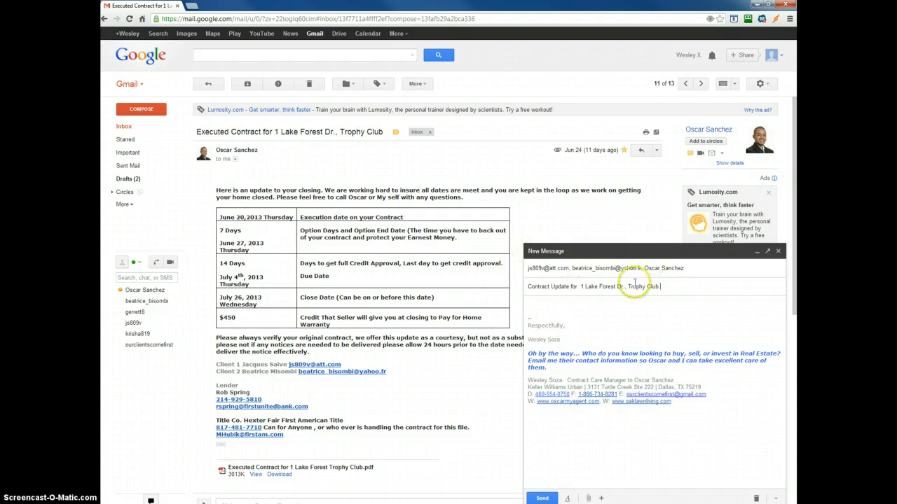
Insert the "Update For Buyer" canned response into the message body and review its sections.
click(600, 499)
click(778, 499)
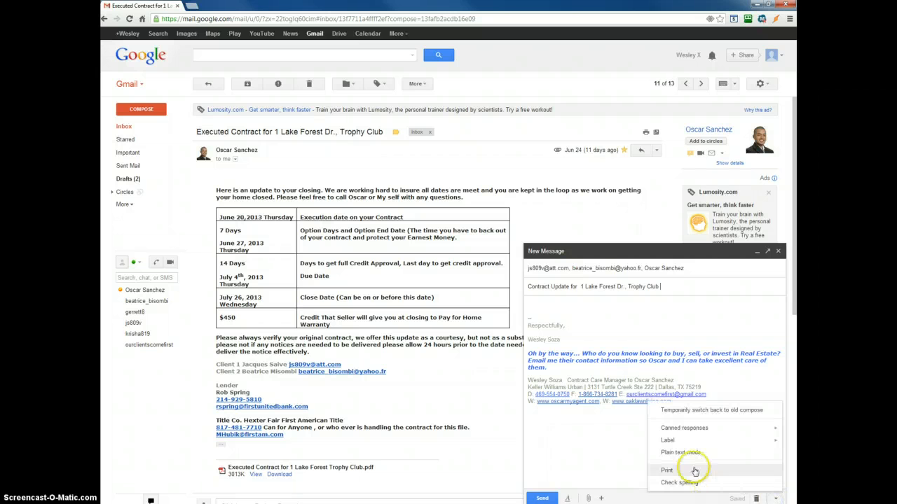
mouse_move(694, 434)
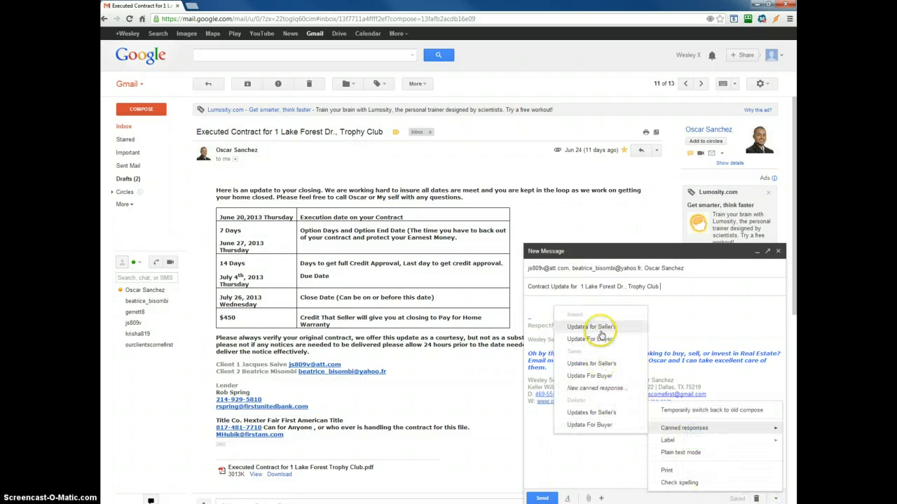
click(598, 343)
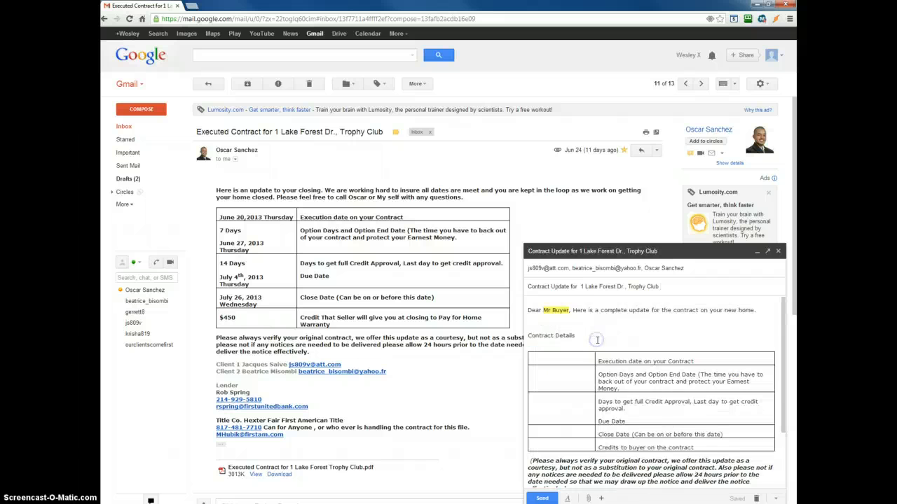
scroll(571, 335, down, 1)
scroll(577, 335, down, 5)
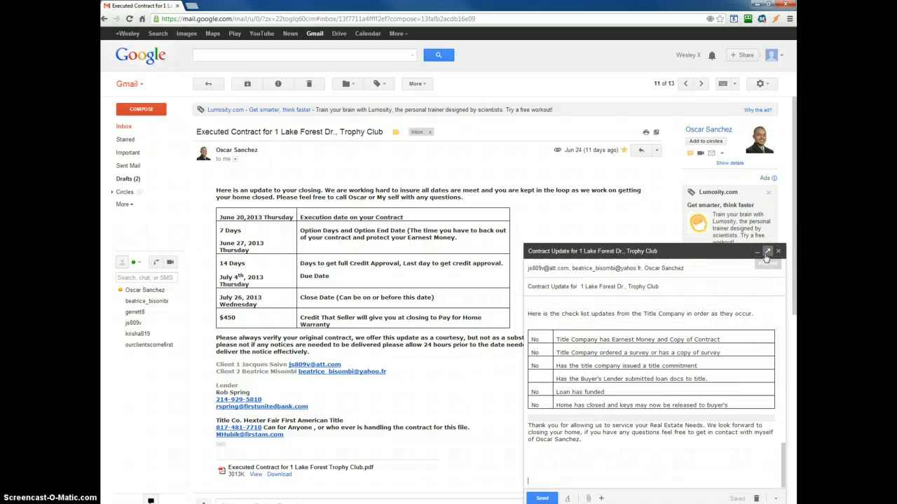
Pop the draft out into its own window and move it clear of the client details in the received email.
click(766, 251)
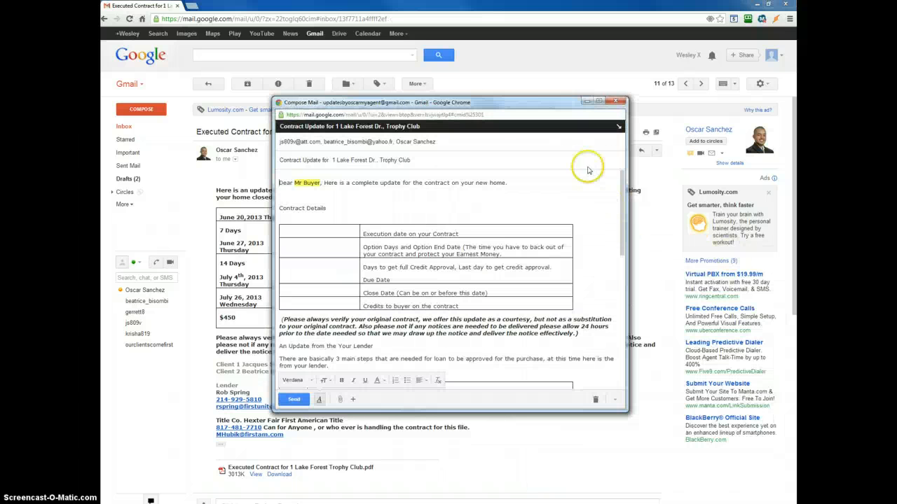
click(279, 183)
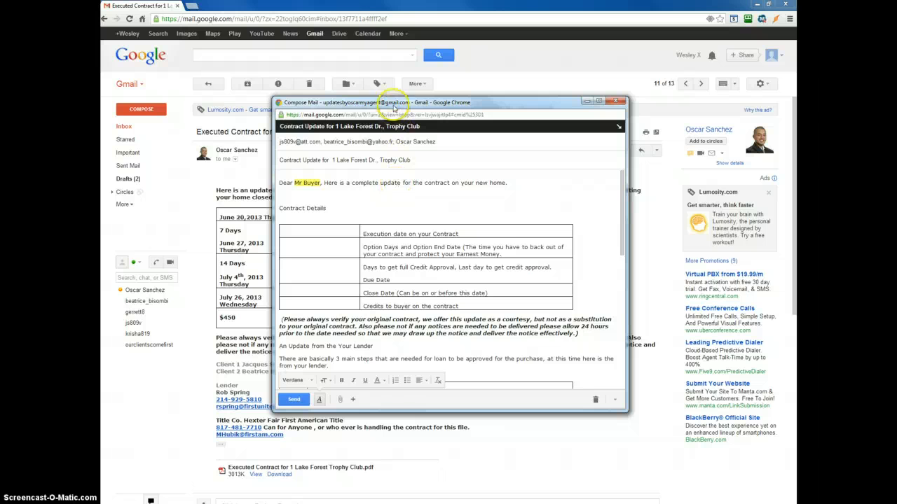
drag(394, 107, 563, 205)
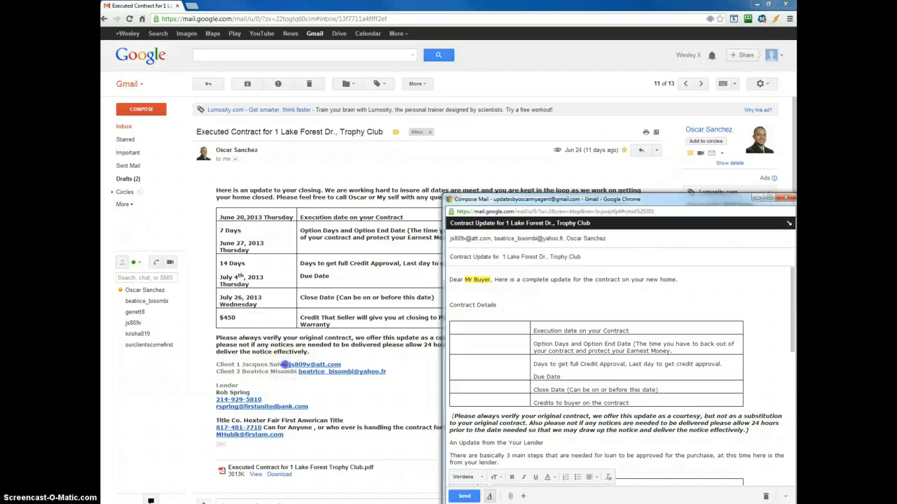
Copy Client 1's name from the received email and paste it over the "Mr Buyer" placeholder in the draft's greeting.
drag(285, 365, 240, 365)
right_click(241, 365)
click(272, 378)
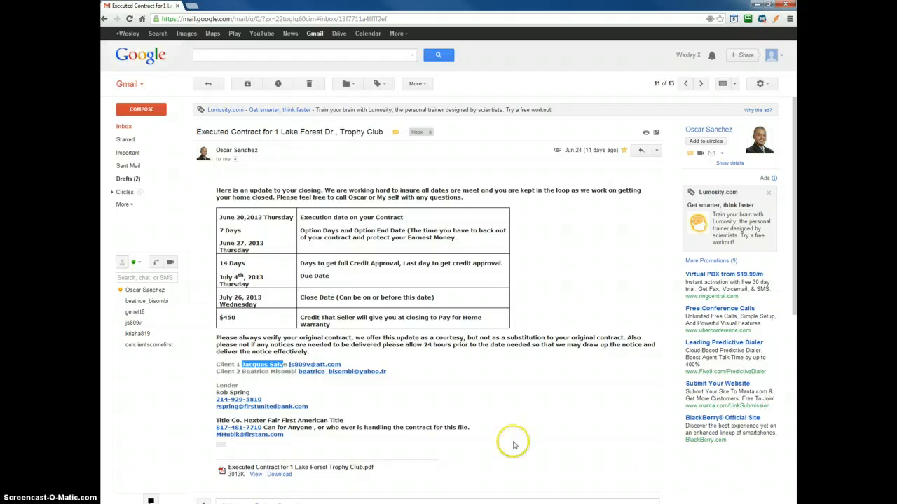
click(771, 5)
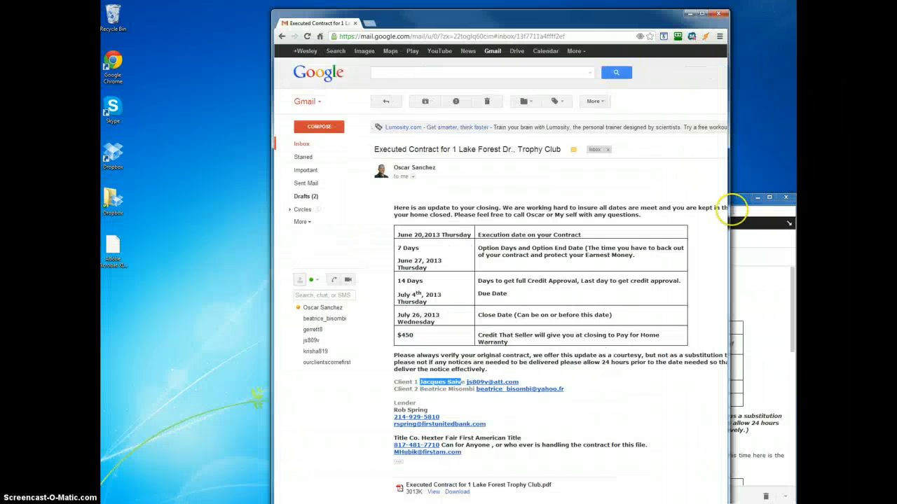
drag(737, 200, 718, 131)
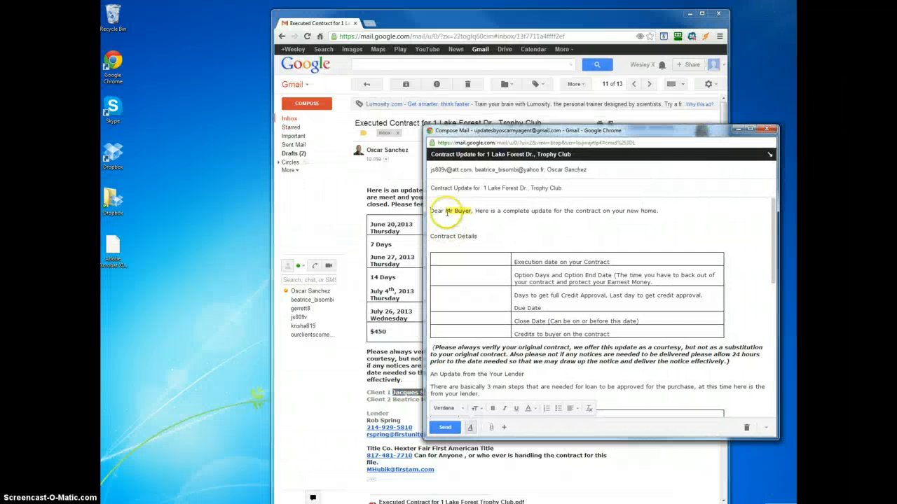
drag(470, 210, 458, 210)
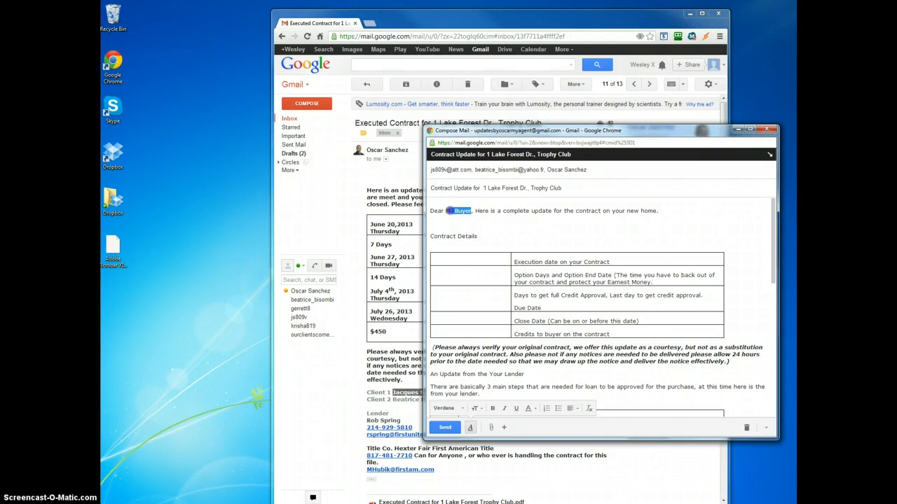
key(ctrl+v)
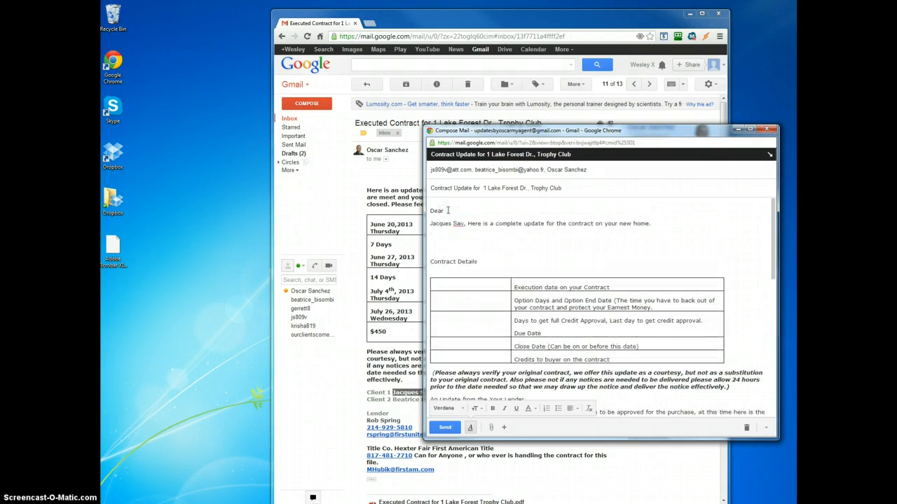
Remove the line break after "Dear" and the comma following the client's name in the greeting.
click(447, 210)
key(Delete)
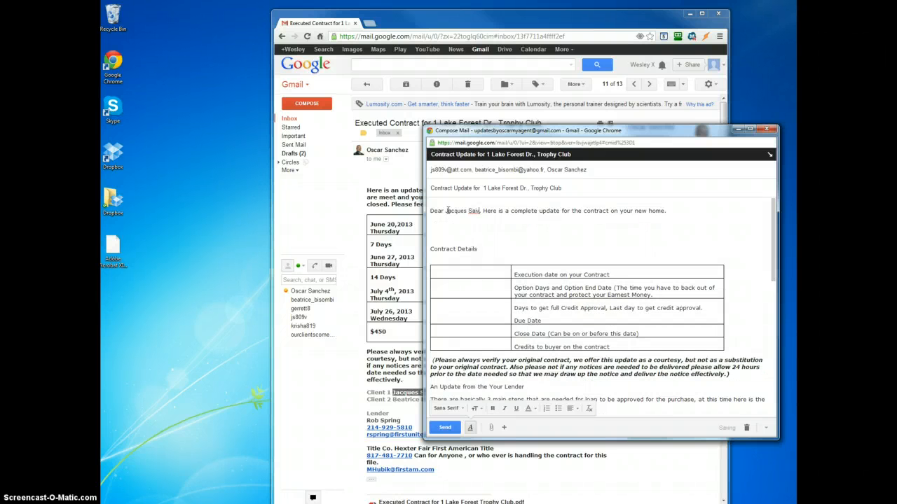
key(BackSpace)
key(BackSpace)
text(n)
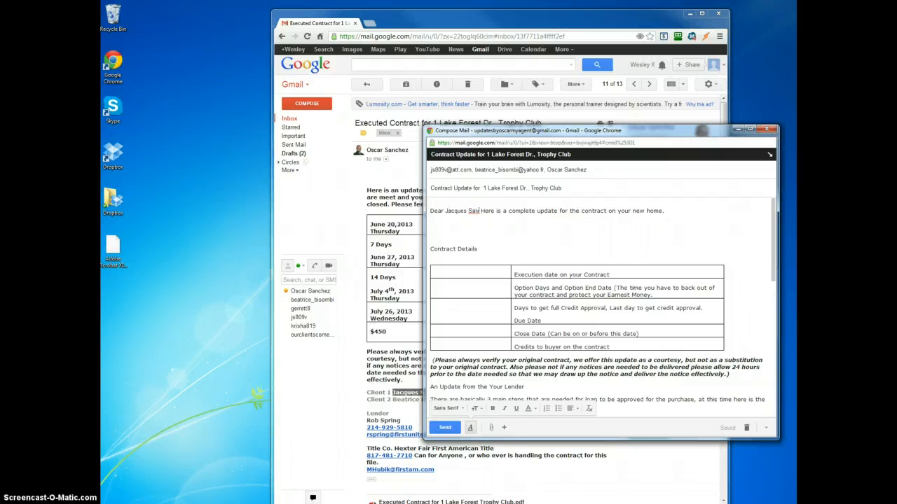
Bring the received email's window forward at reduced size and move it away from the draft window for side-by-side work.
click(702, 13)
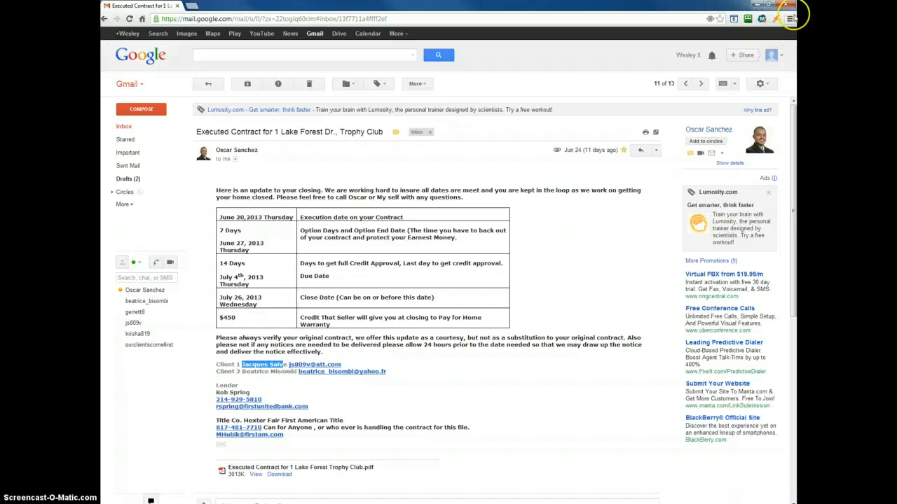
click(768, 5)
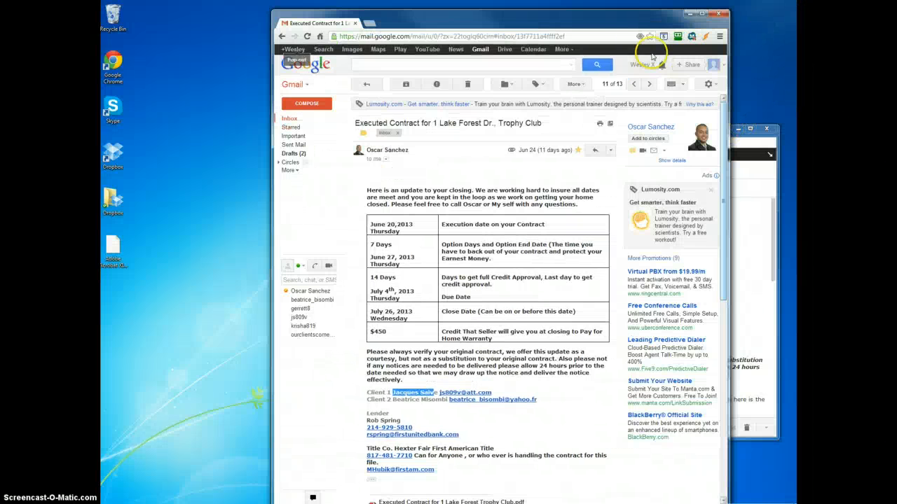
drag(630, 28, 459, 20)
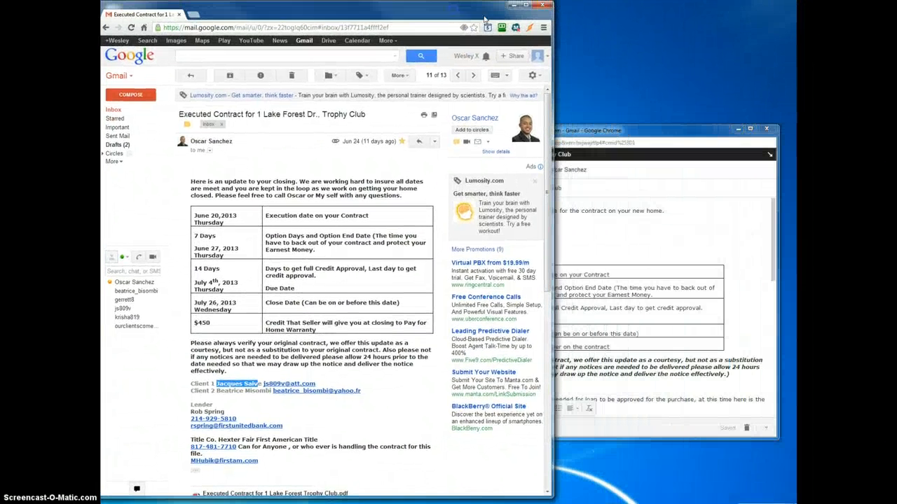
Move the draft window up beside the received email and narrow it so both messages can be read together.
drag(614, 127, 602, 1)
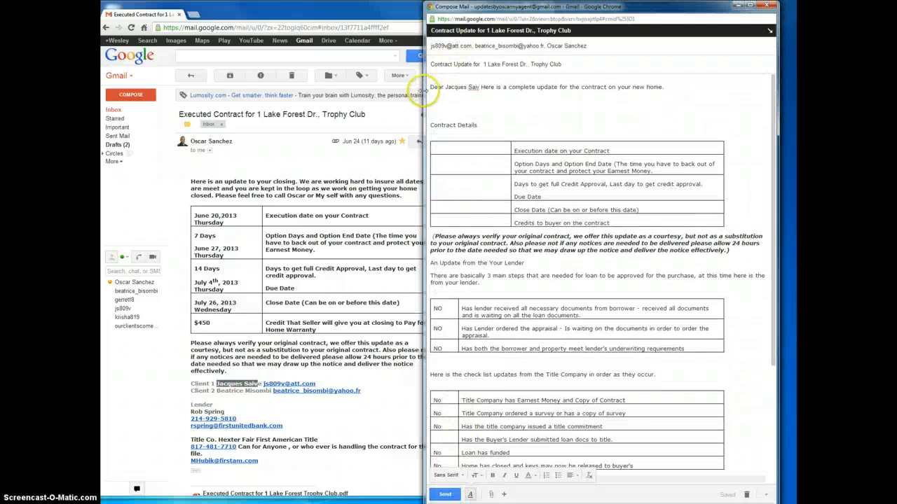
drag(424, 89, 450, 112)
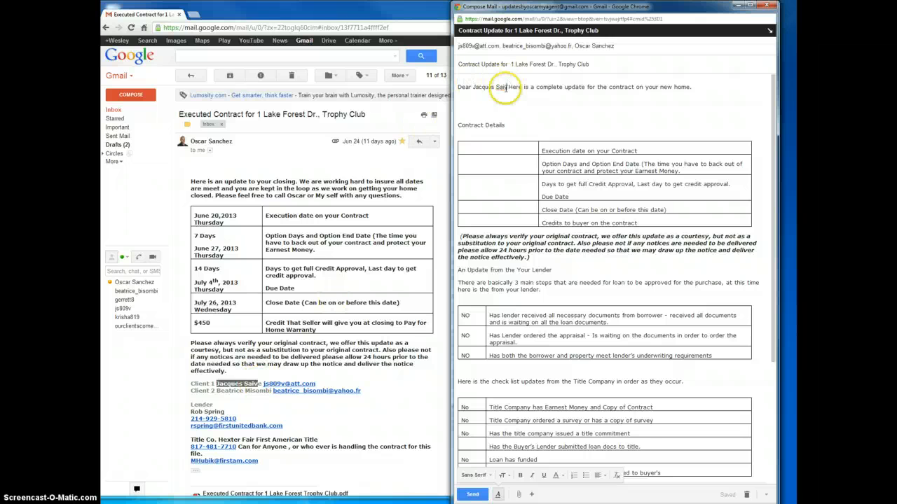
Complete the misspelled surname of Client 1 in the draft's greeting and add "&" after it.
text(e)
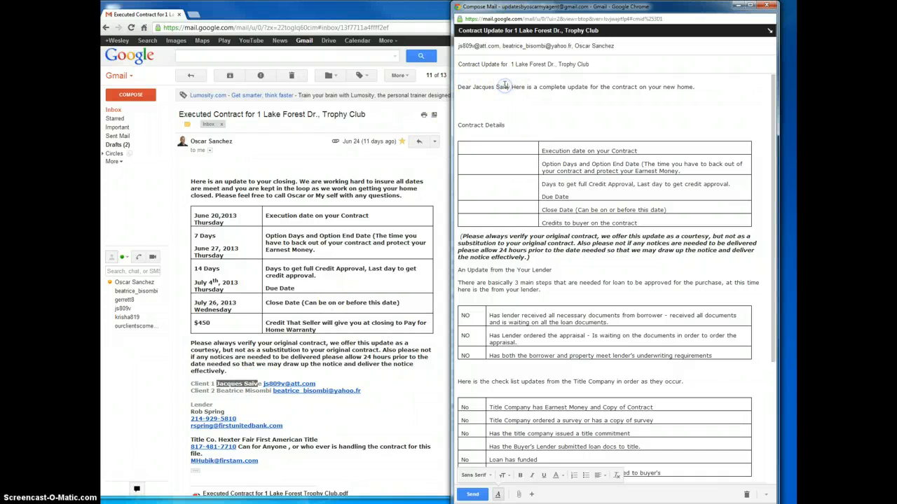
key(BackSpace)
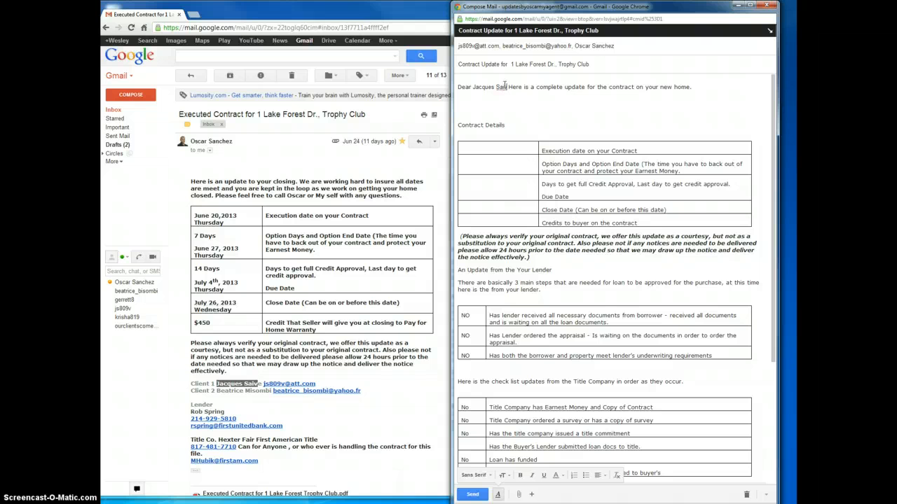
text(ve)
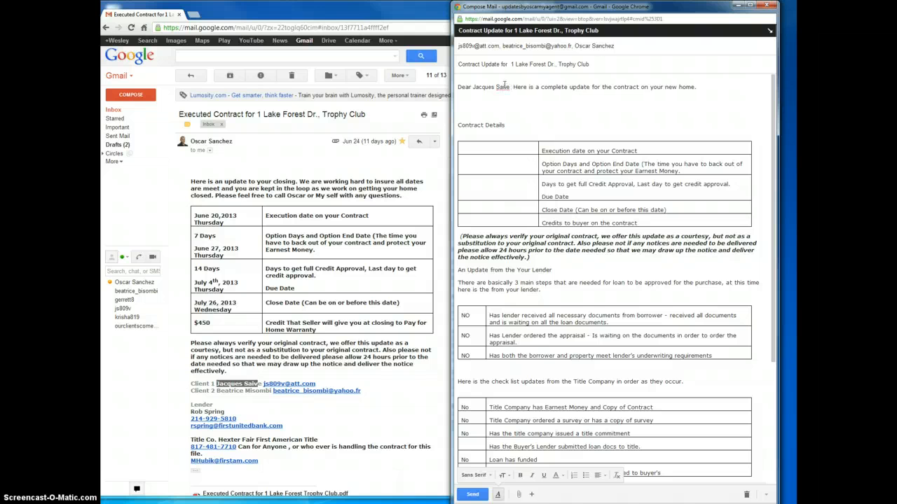
text( &)
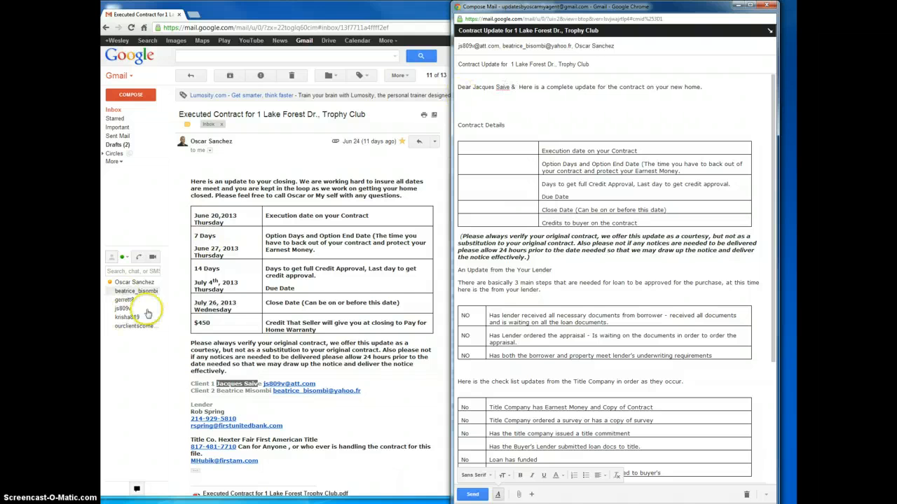
Copy Client 2's name from the received email into the greeting after the "&", completing its missing last letter.
click(263, 391)
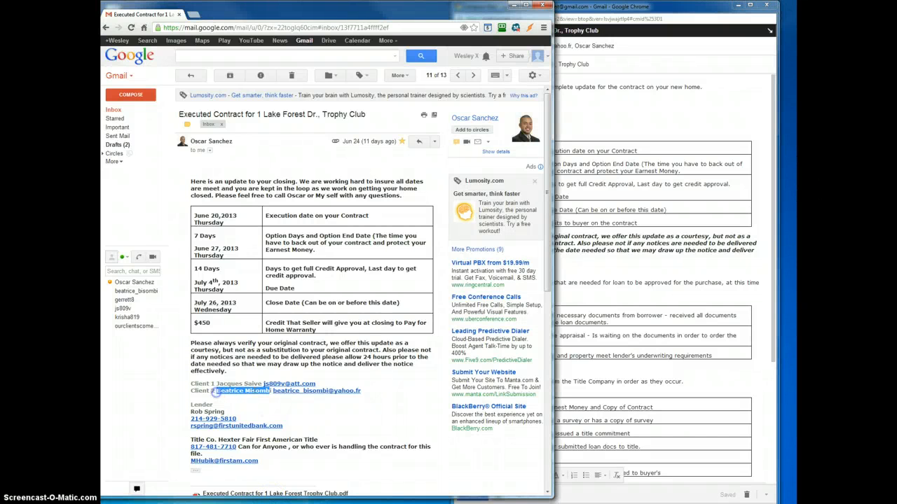
right_click(259, 391)
click(276, 399)
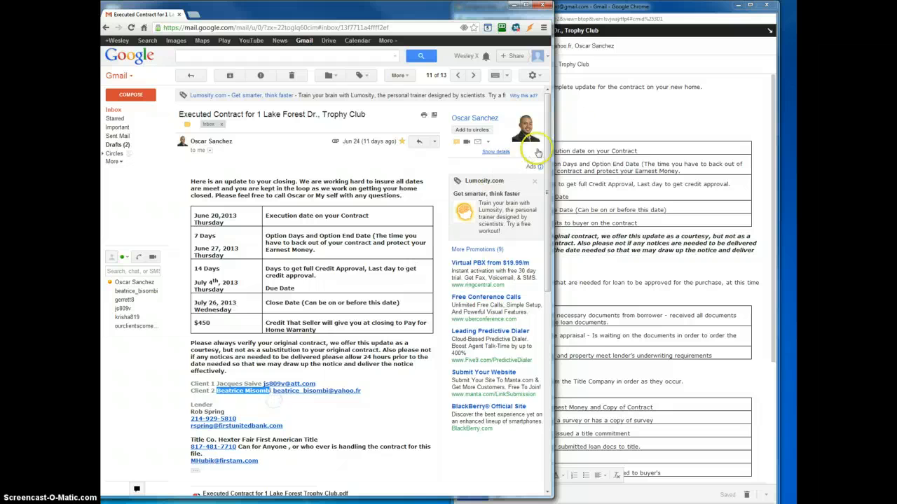
click(572, 117)
click(517, 88)
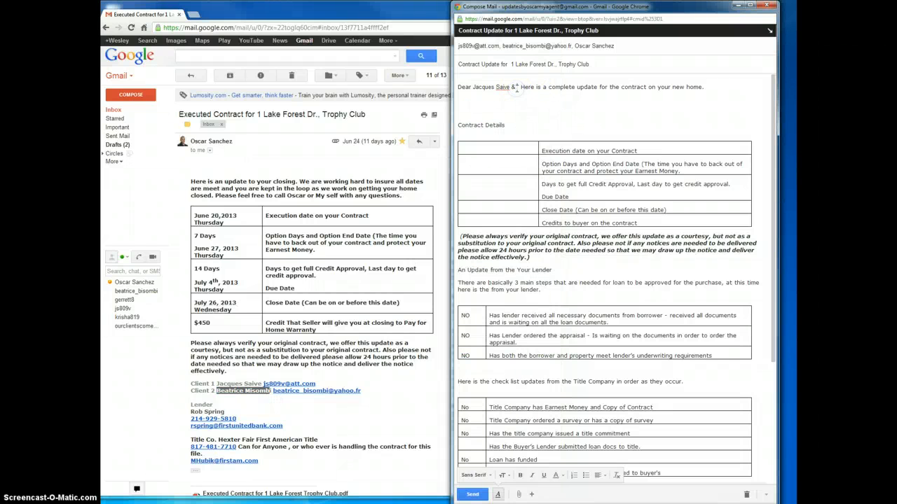
key(ctrl+v)
text(i)
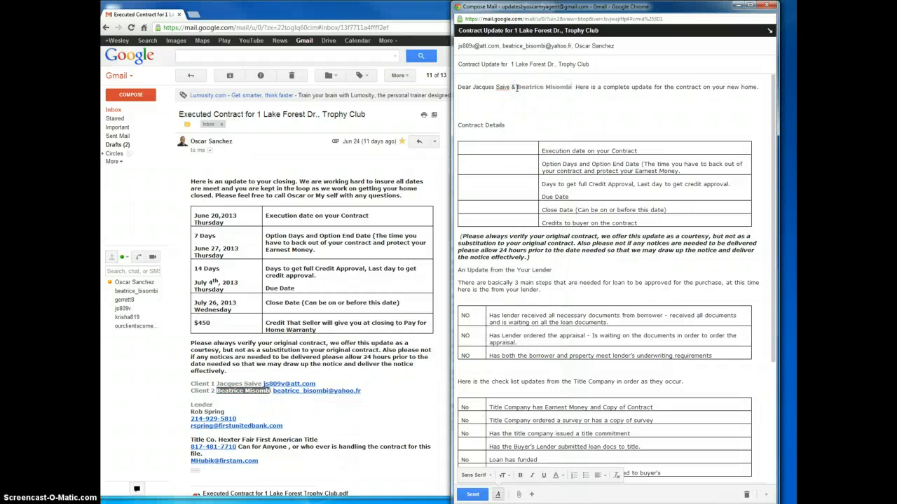
click(572, 88)
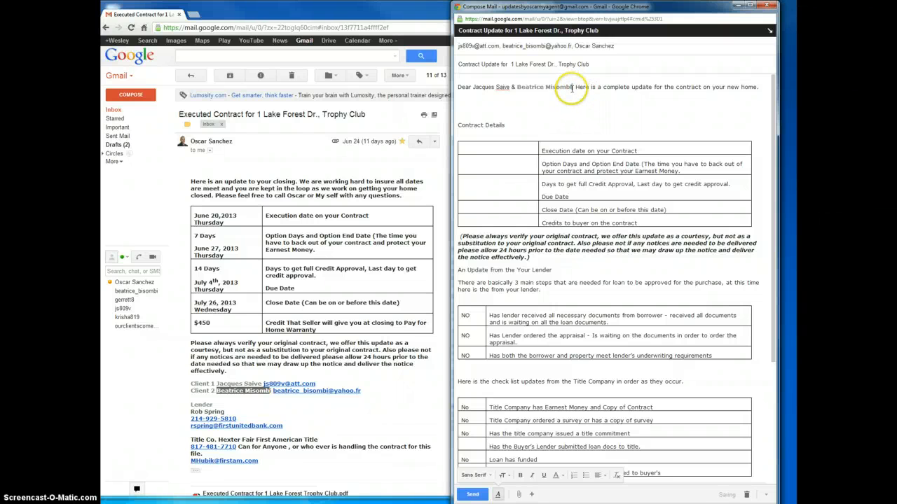
Delete a blank line between the draft's greeting and the "Contract Details" heading.
click(566, 118)
click(573, 109)
click(492, 99)
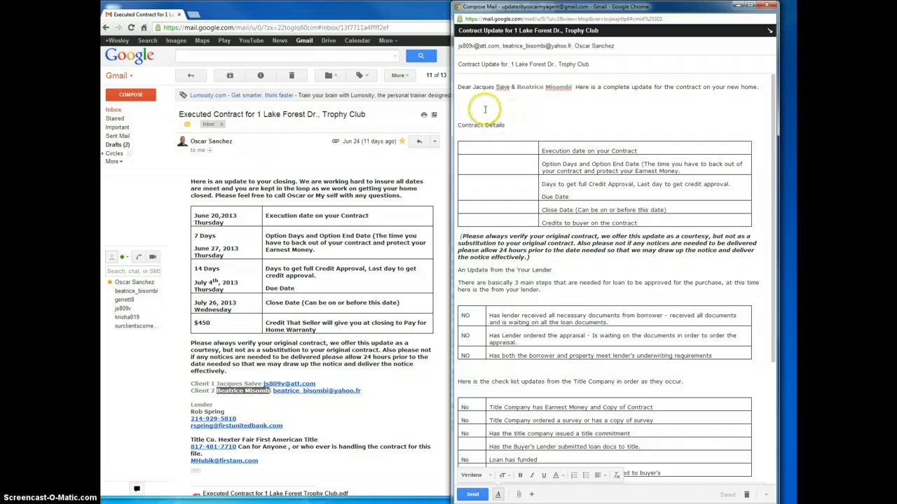
key(Delete)
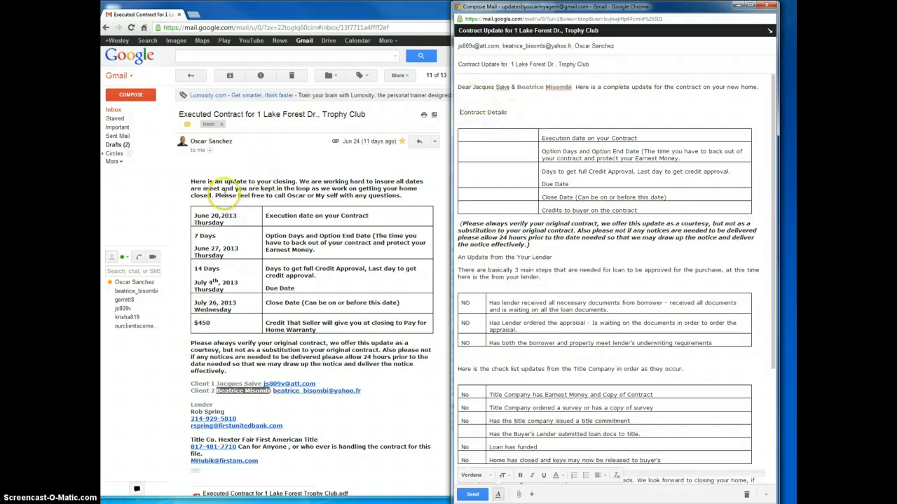
Copy the closing update introduction and dates table from the received email and paste them over the draft's "Contract Details" heading and table.
click(186, 183)
drag(218, 184, 438, 322)
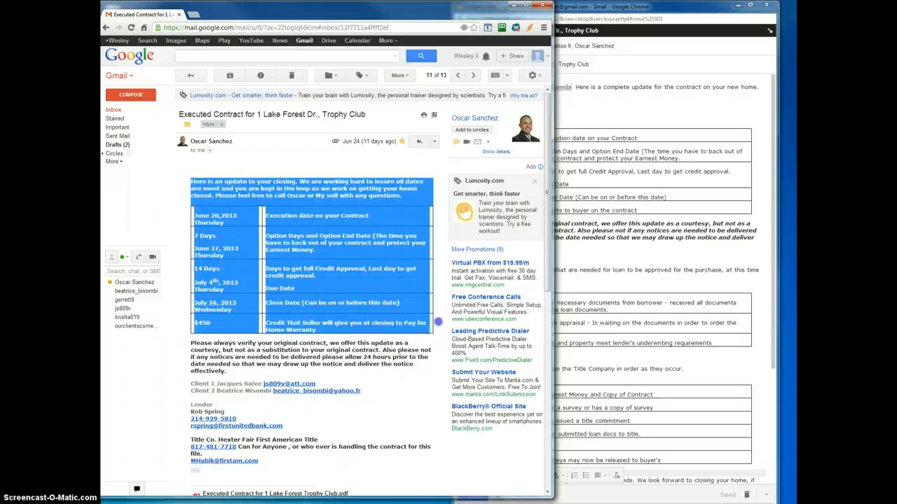
right_click(395, 292)
click(405, 303)
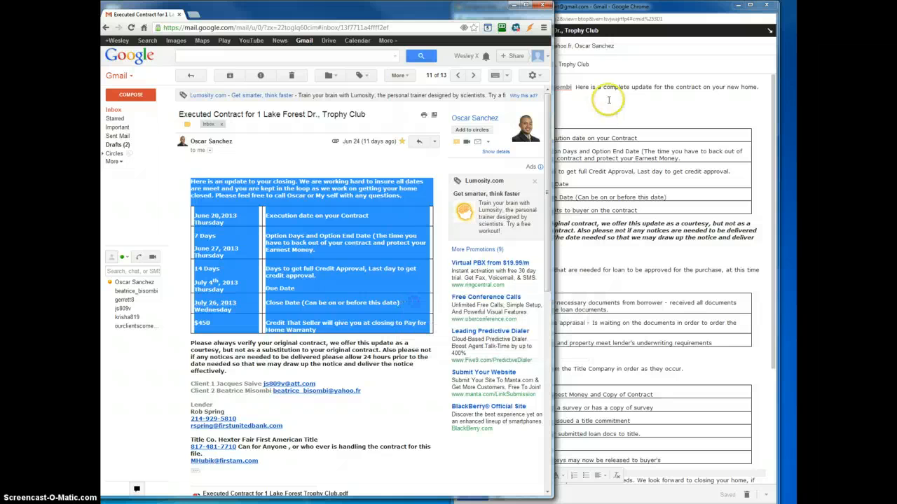
click(608, 100)
click(457, 112)
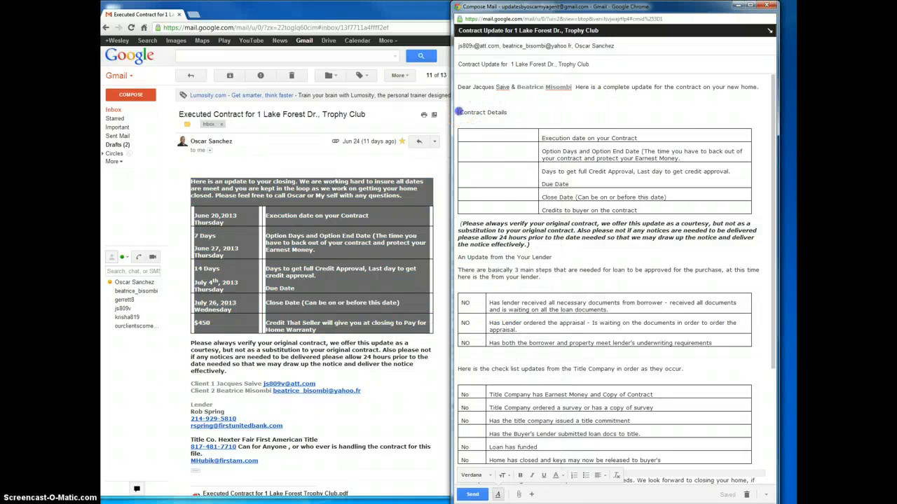
drag(459, 112, 754, 207)
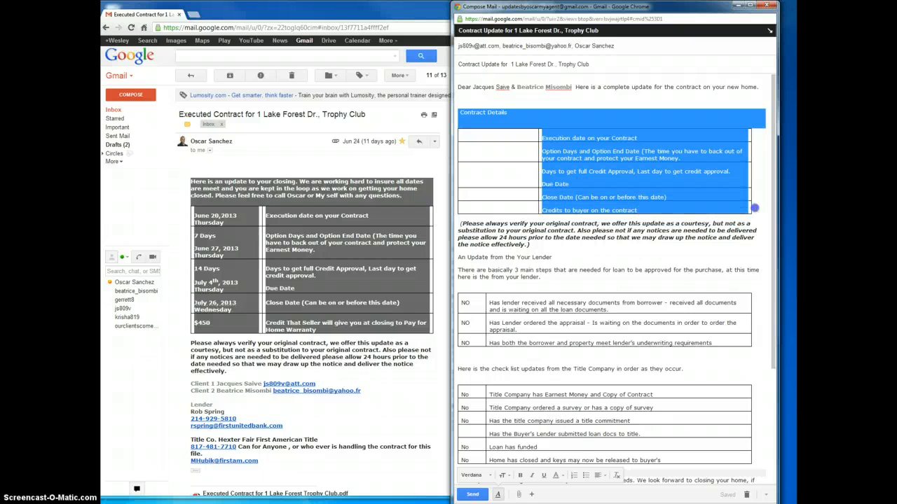
key(ctrl+v)
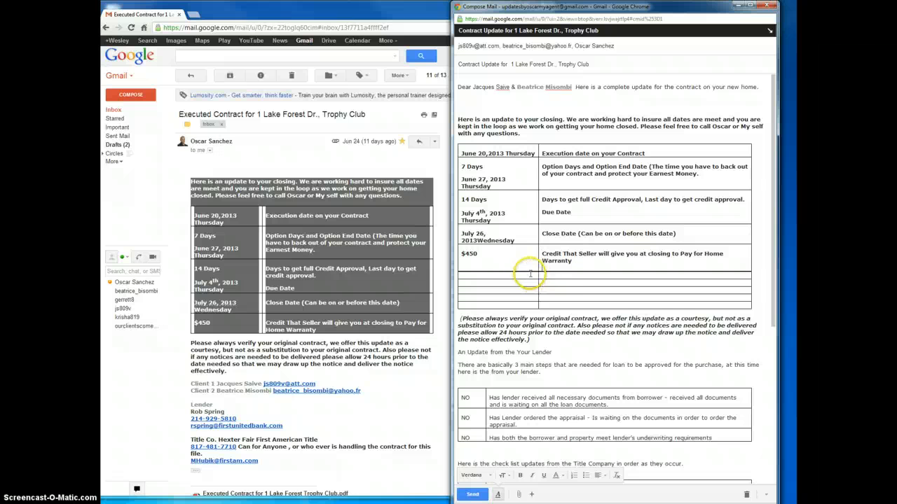
Cut the empty leftover rows beneath the $450 row of the pasted table.
drag(530, 274, 752, 303)
right_click(685, 290)
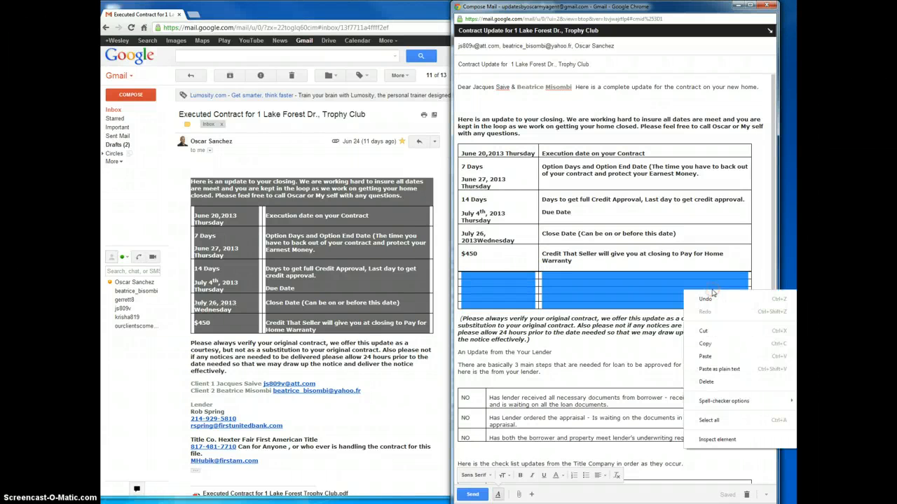
click(707, 331)
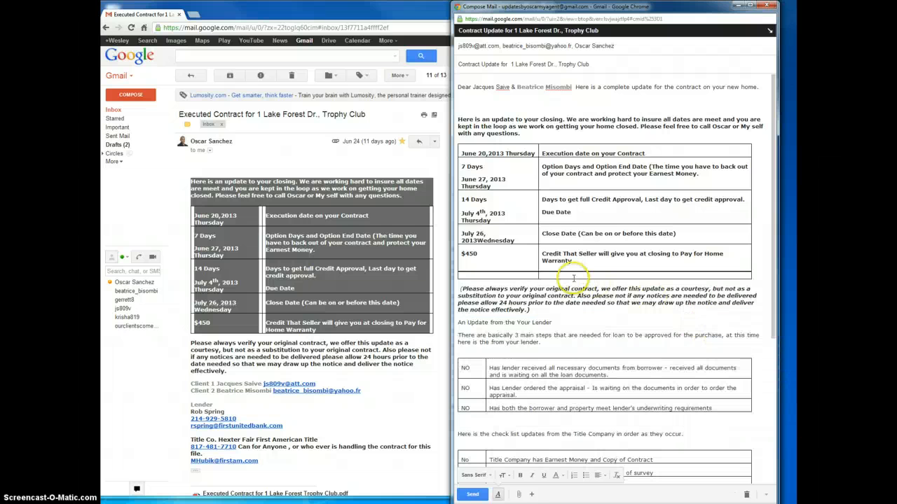
Try to remove the last empty row beneath the $450 row of the dates table.
mouse_move(534, 276)
mouse_down()
mouse_move(564, 274)
mouse_move(531, 274)
mouse_up()
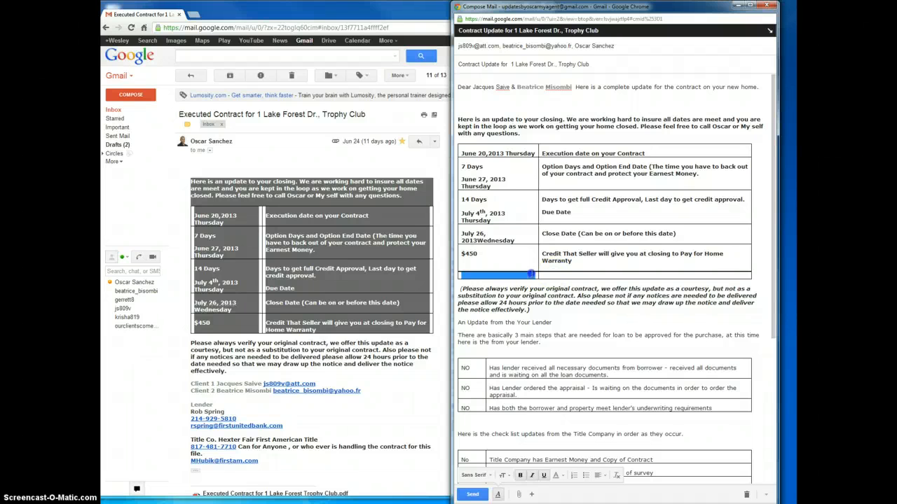
click(568, 276)
drag(592, 274, 530, 276)
click(559, 273)
right_click(530, 275)
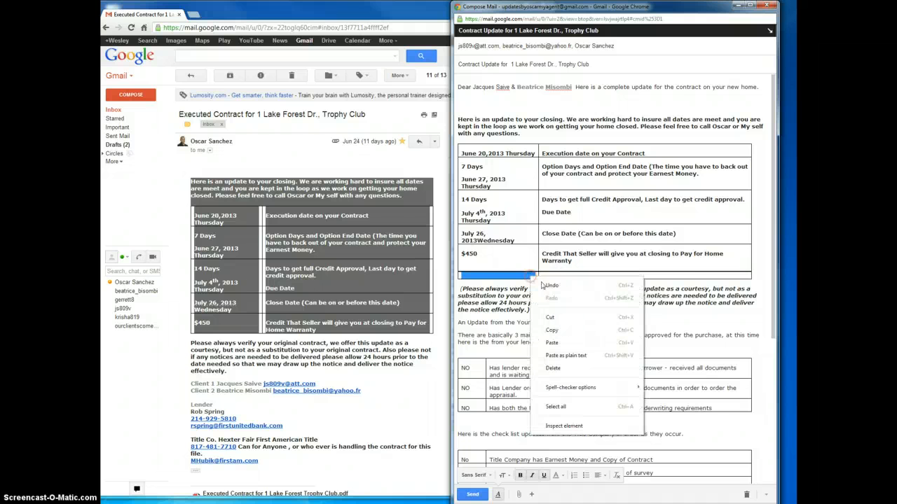
click(553, 319)
drag(531, 266, 550, 275)
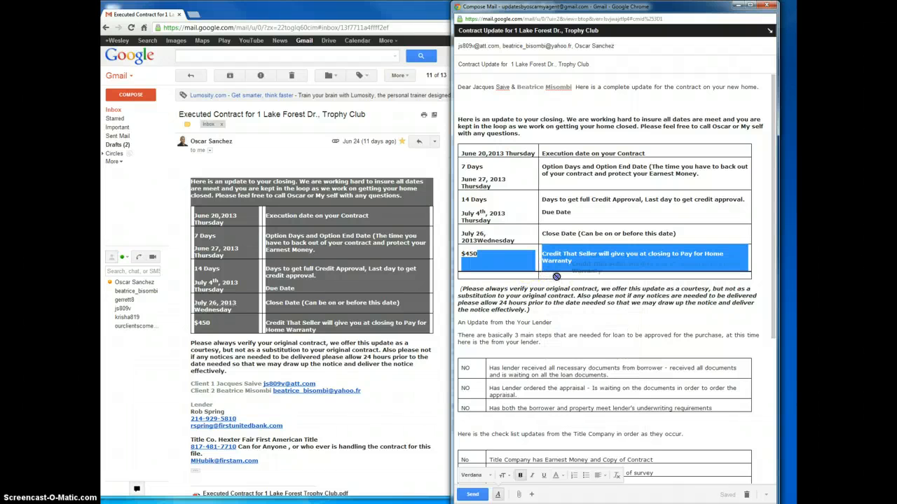
click(540, 275)
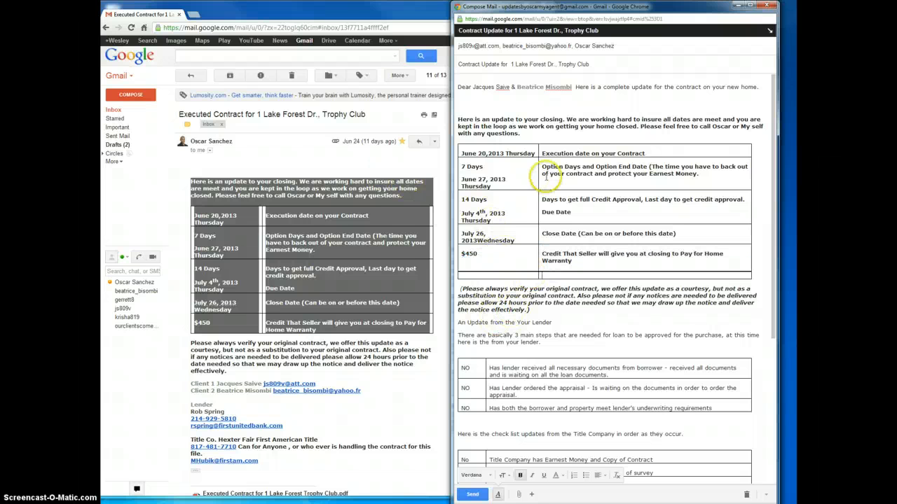
Add a space after the comma in the draft's execution date so it reads "June 20, 2013 Thursday".
click(489, 153)
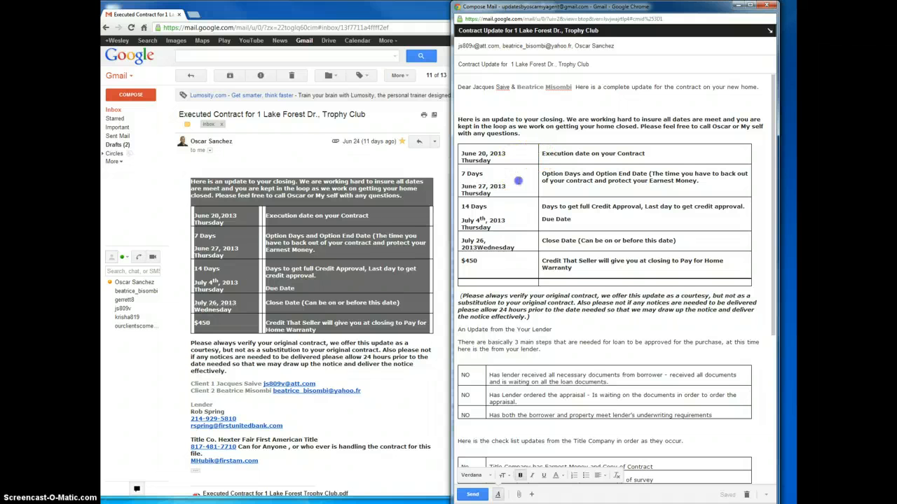
click(511, 187)
In the first lender row, replace the text after "borrower -" with "Yes , Pending notice from forclosure review".
scroll(516, 225, down, 1)
scroll(483, 302, down, 1)
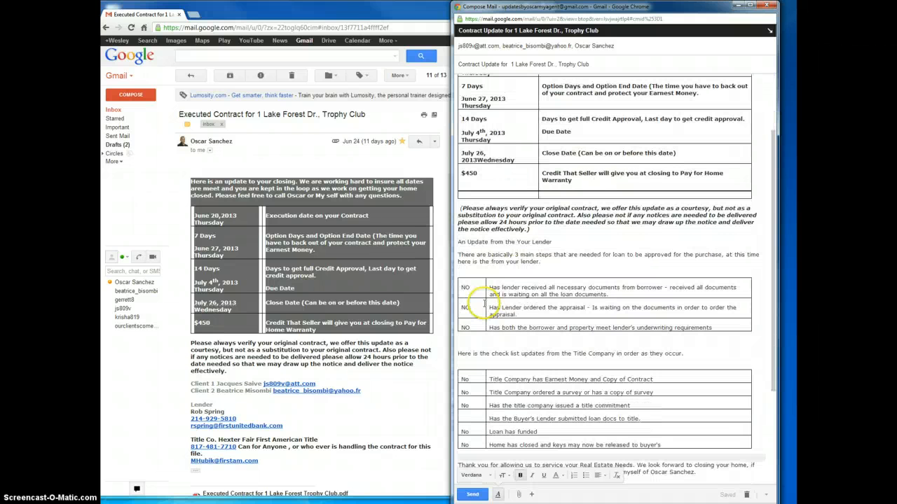
click(422, 282)
click(569, 242)
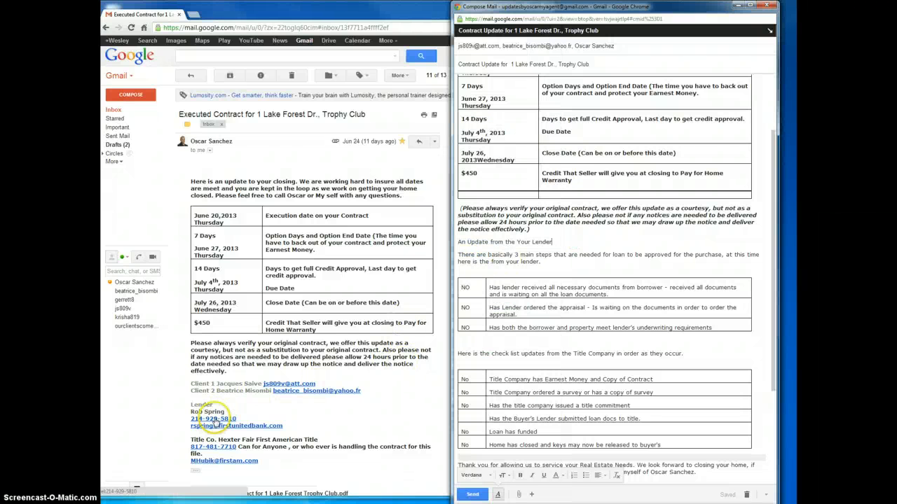
click(499, 287)
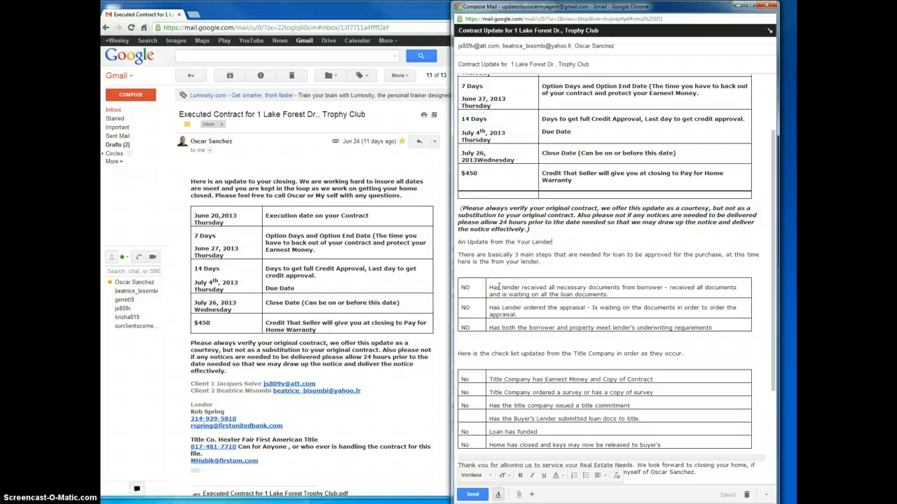
click(499, 288)
click(541, 286)
drag(669, 287, 703, 295)
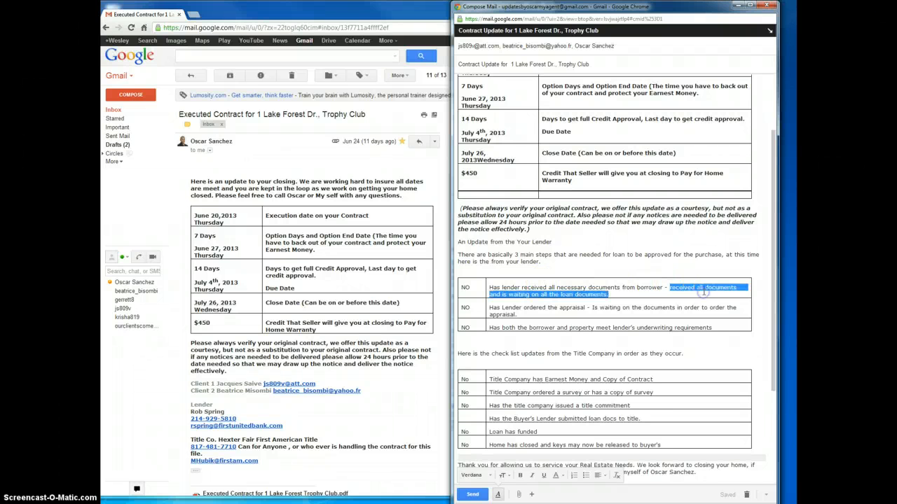
key(BackSpace)
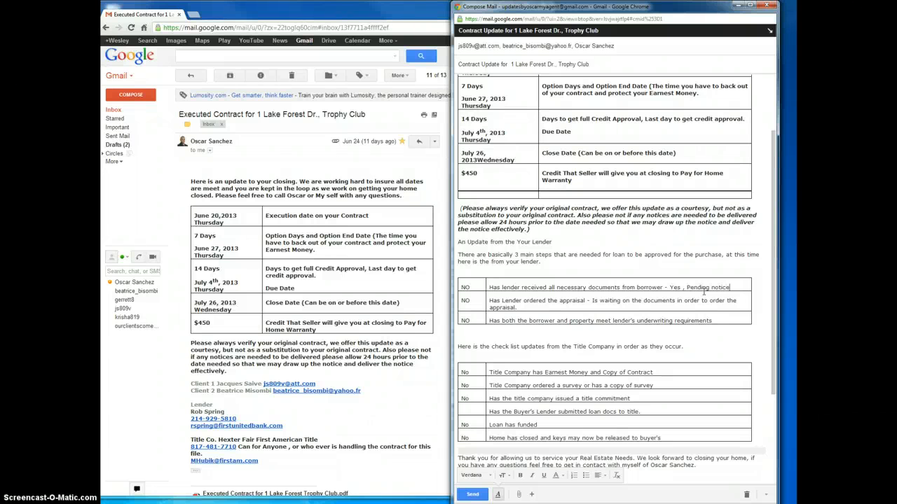
text(forclosure review)
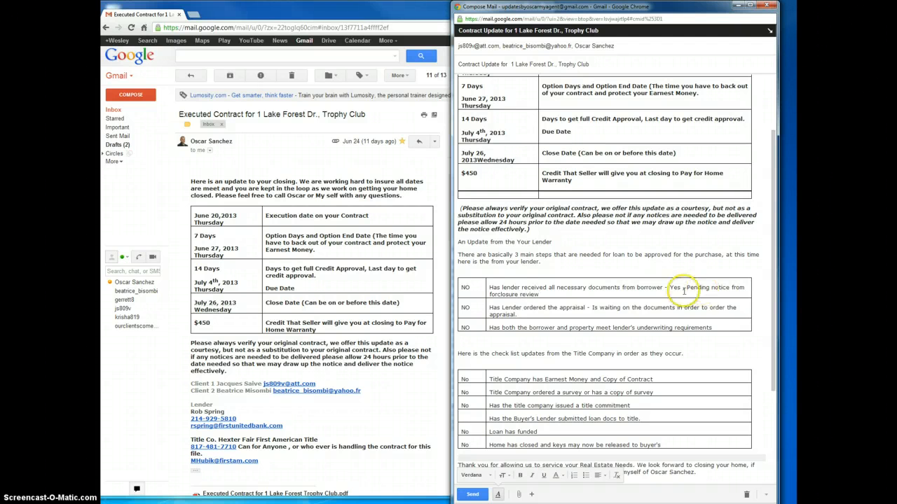
Mark the lender's documents and appraisal rows "YES" and correct "forclosure" to "foreclosure" in the documents row.
click(476, 306)
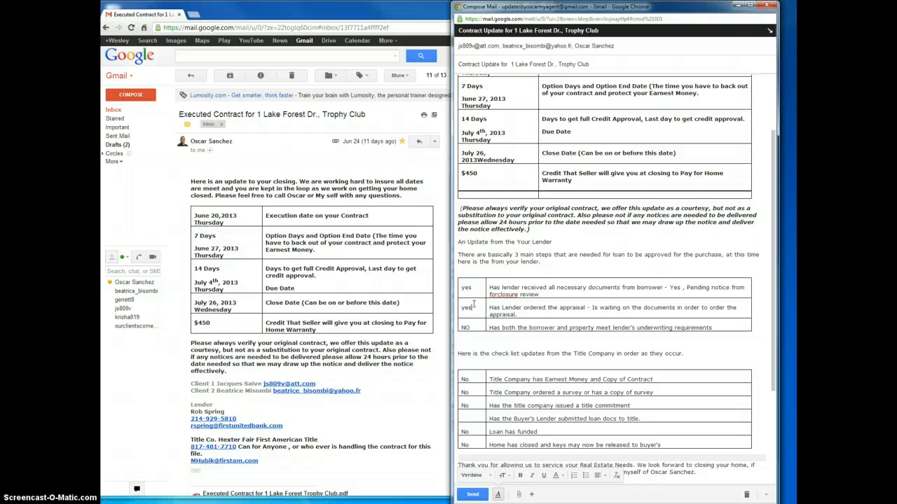
click(465, 327)
double_click(468, 327)
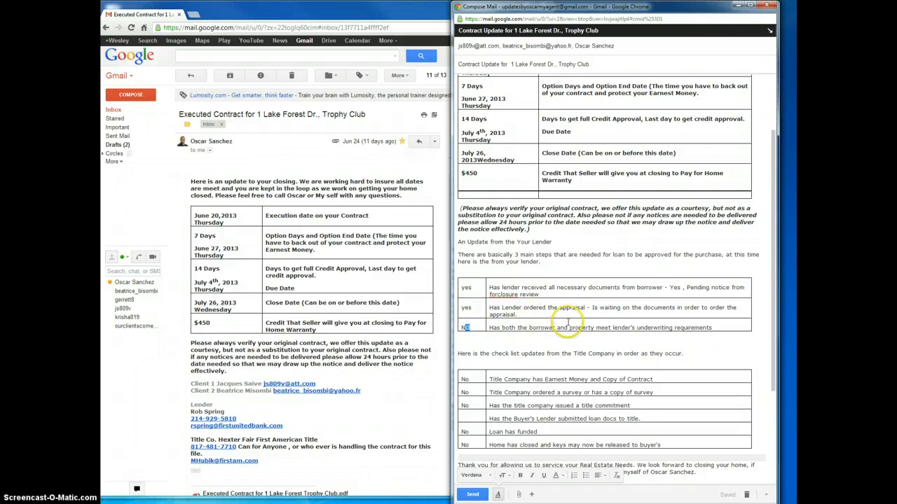
click(711, 327)
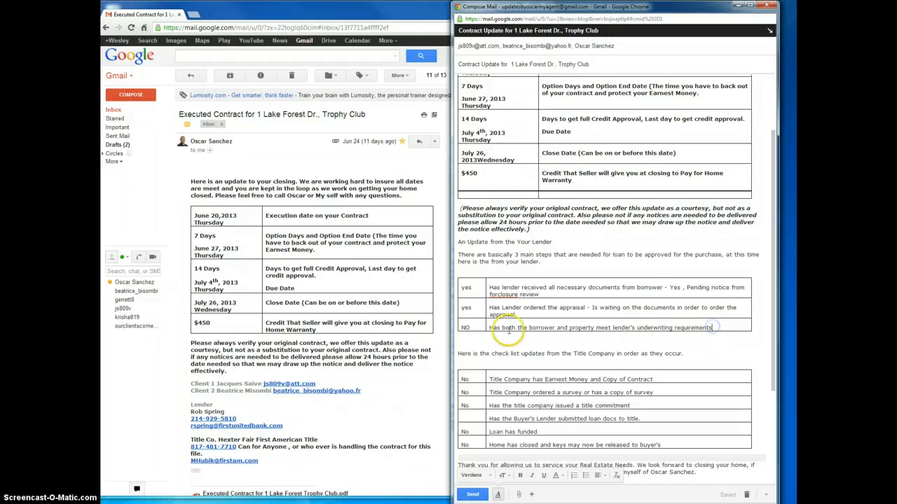
right_click(506, 295)
click(532, 44)
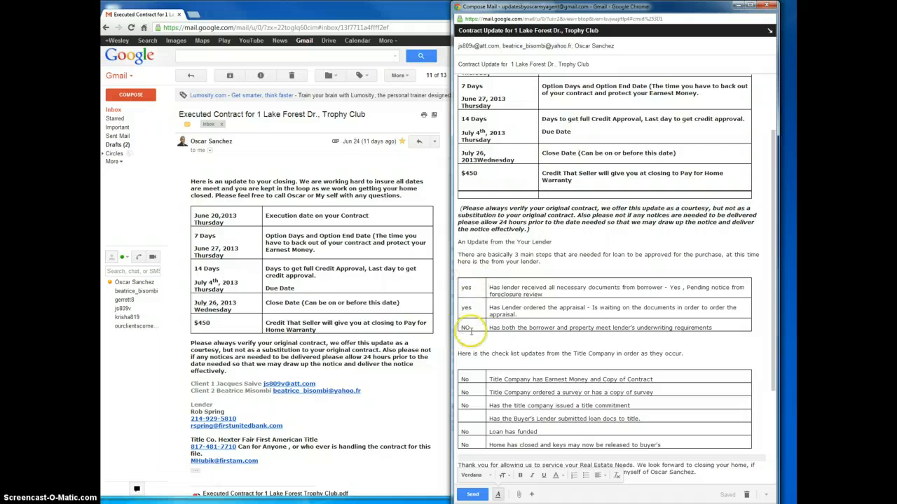
click(469, 287)
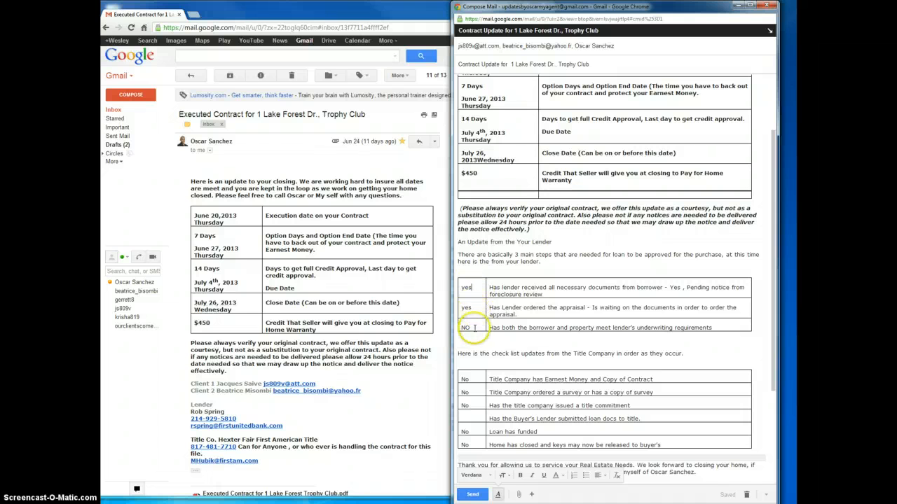
double_click(463, 308)
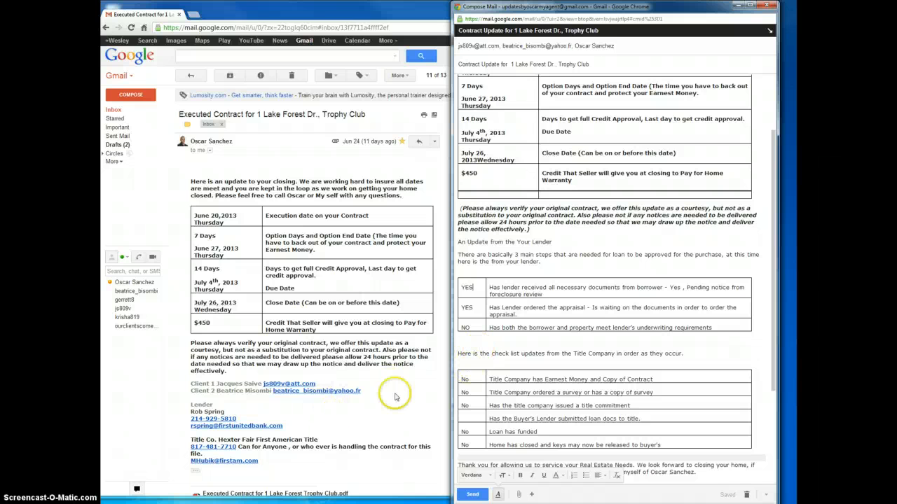
scroll(617, 312, down, 2)
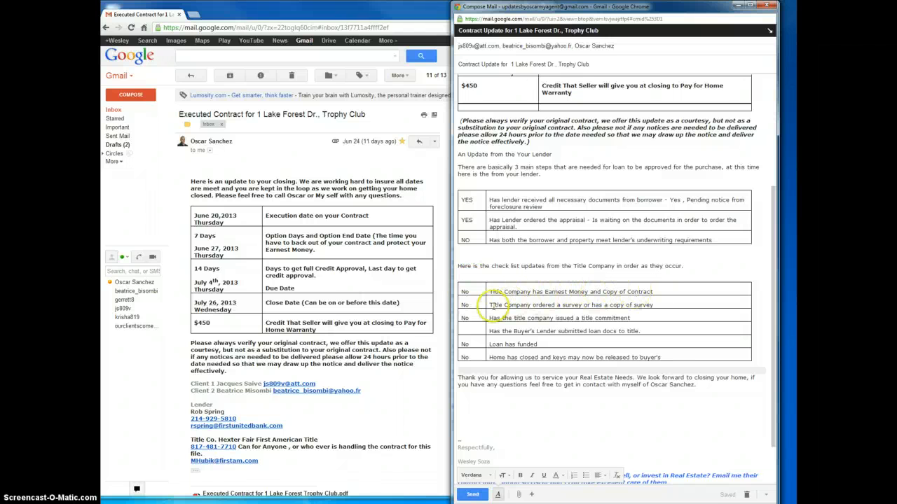
In the title company checklist, mark the earnest money, survey and title commitment rows "YES" and the loan docs row "NO".
click(474, 293)
key(BackSpace)
key(BackSpace)
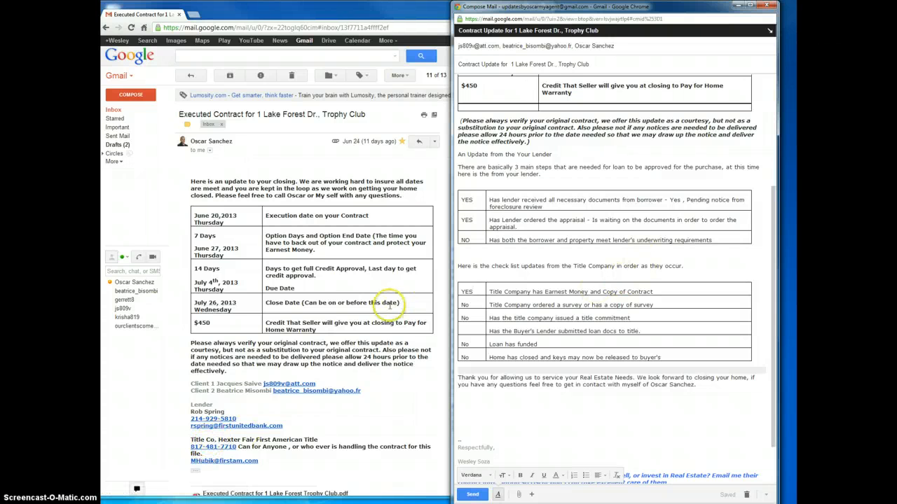
click(468, 301)
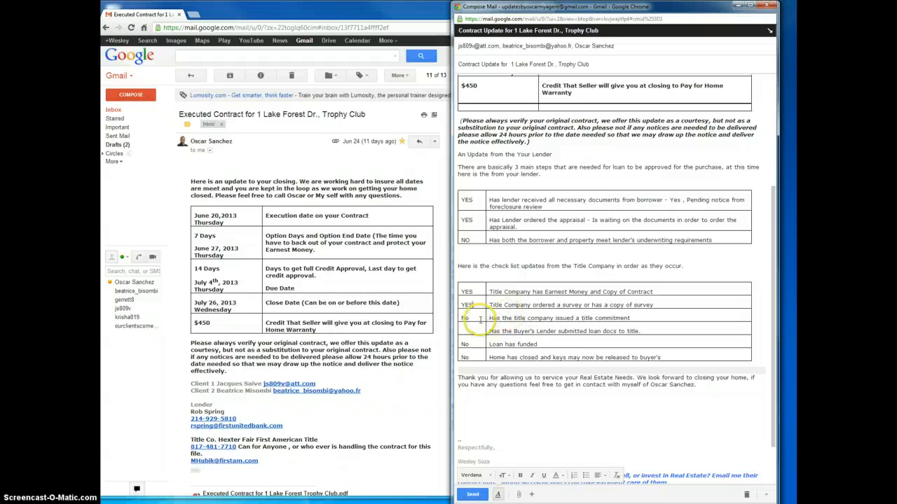
click(480, 319)
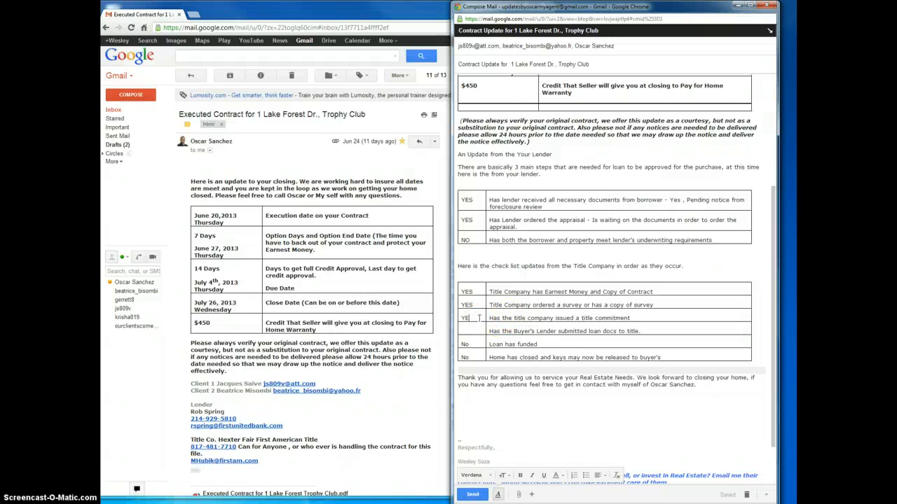
text(YES)
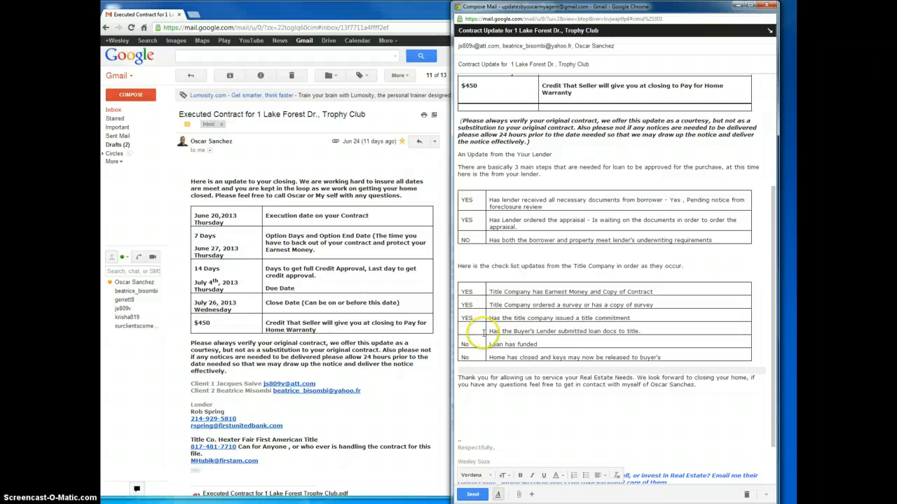
click(482, 331)
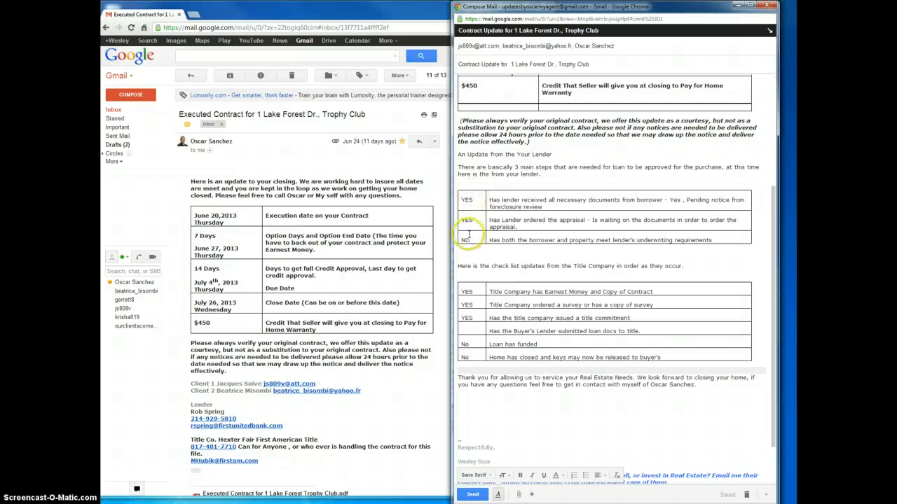
click(478, 334)
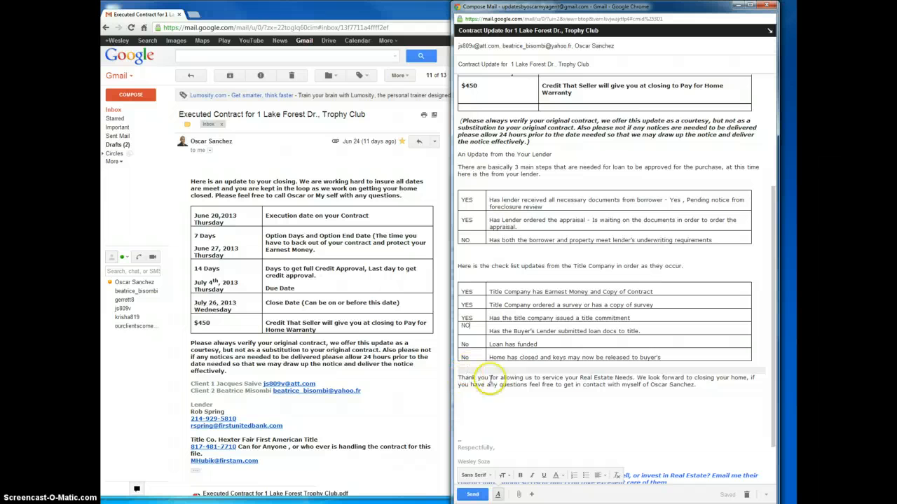
Check the draft from its greeting, send the contract update and close the compose window.
scroll(581, 375, up, 3)
scroll(580, 341, up, 2)
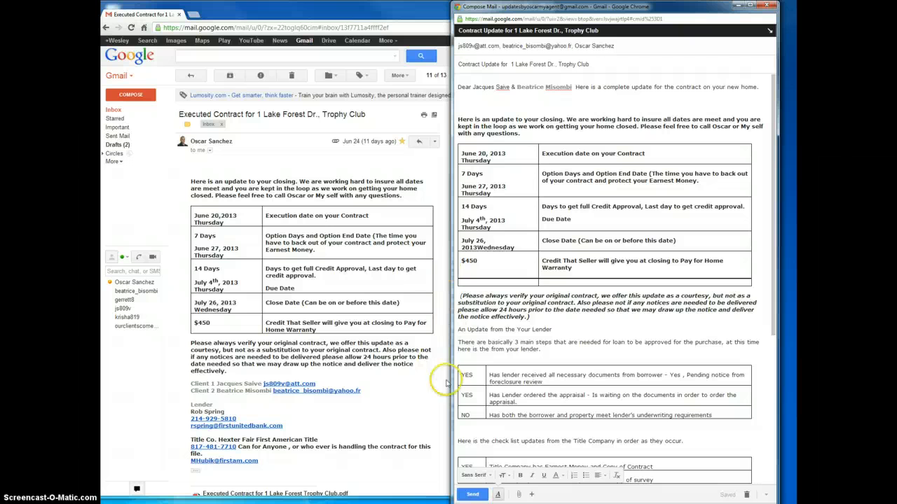
click(475, 495)
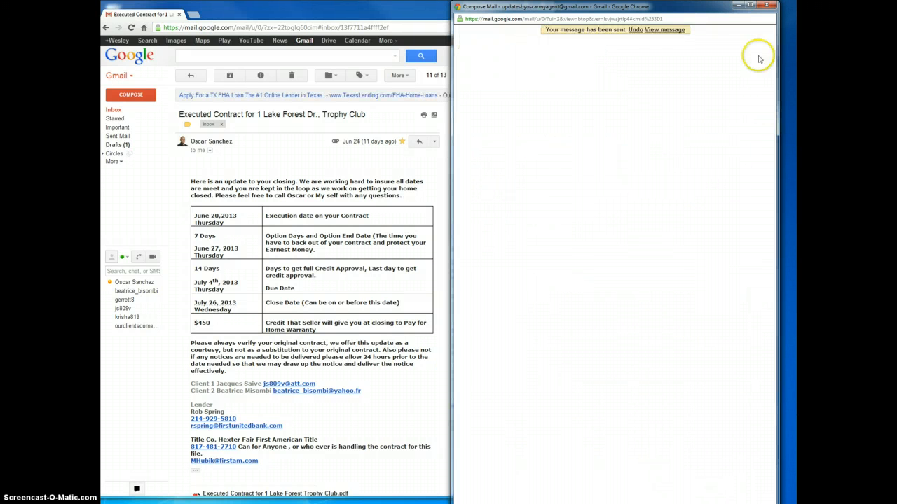
click(770, 6)
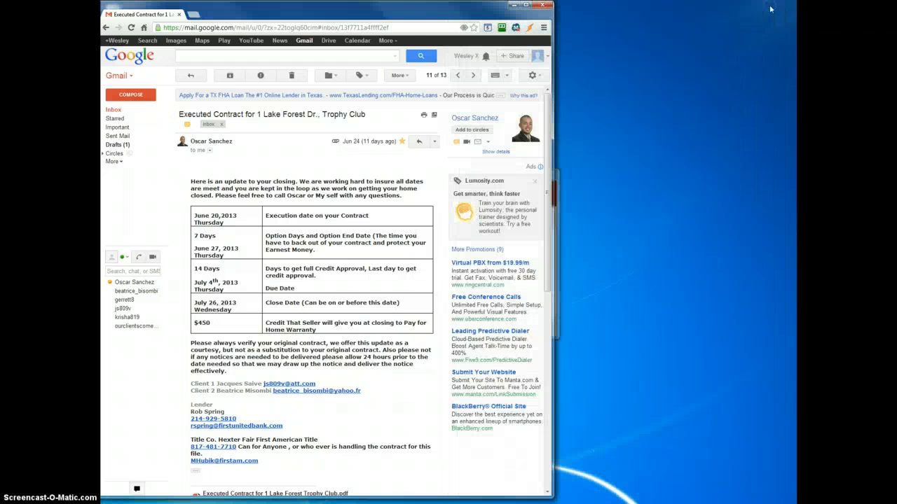
click(527, 5)
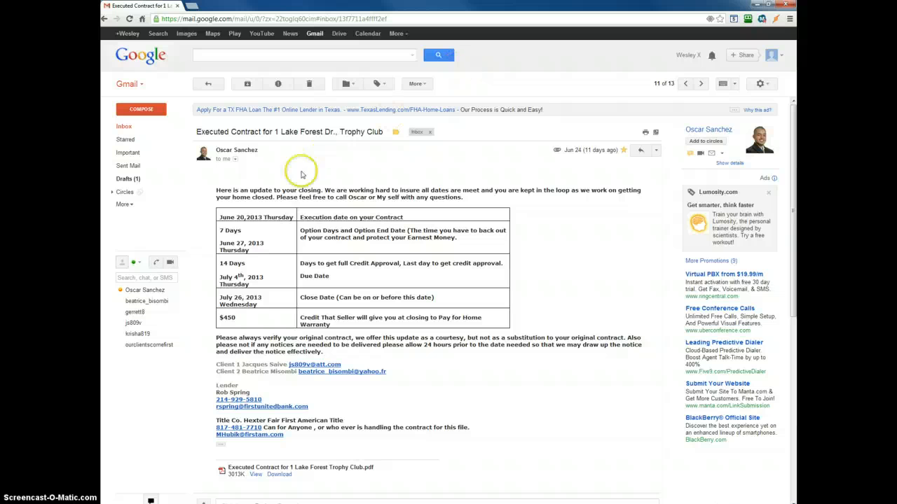
click(132, 169)
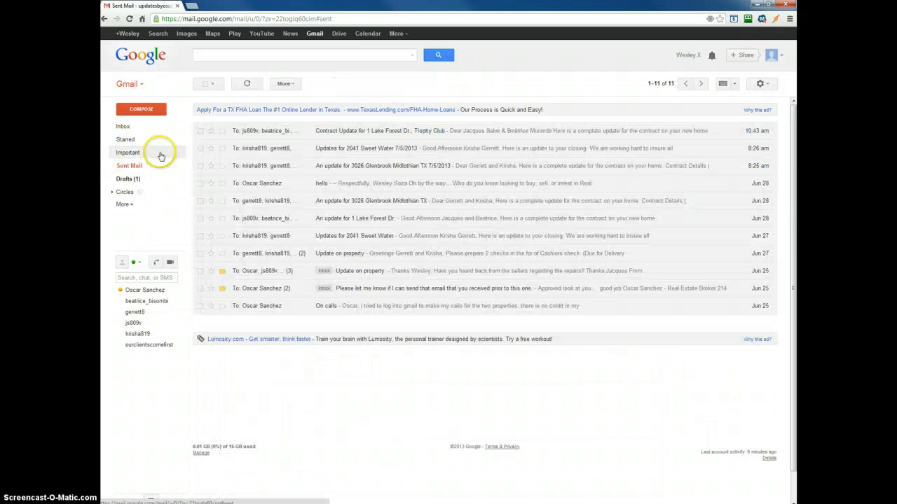
click(274, 132)
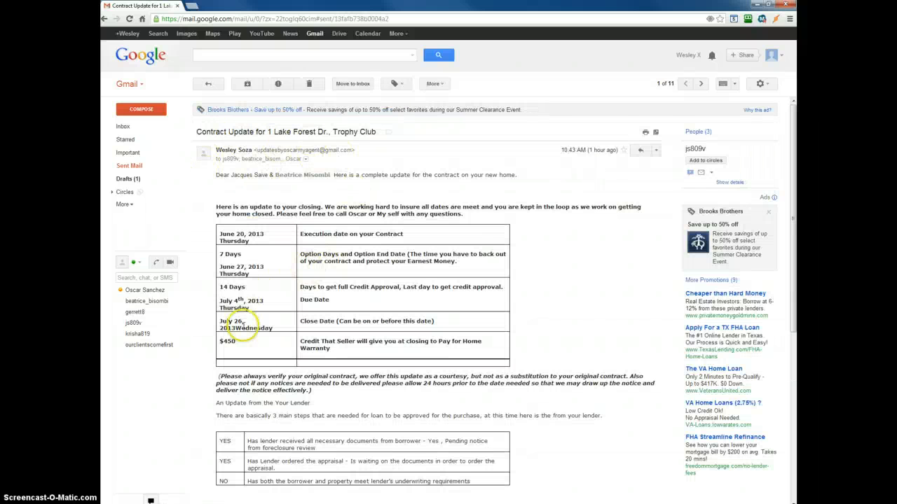
scroll(241, 320, down, 2)
scroll(253, 319, up, 1)
scroll(346, 297, up, 1)
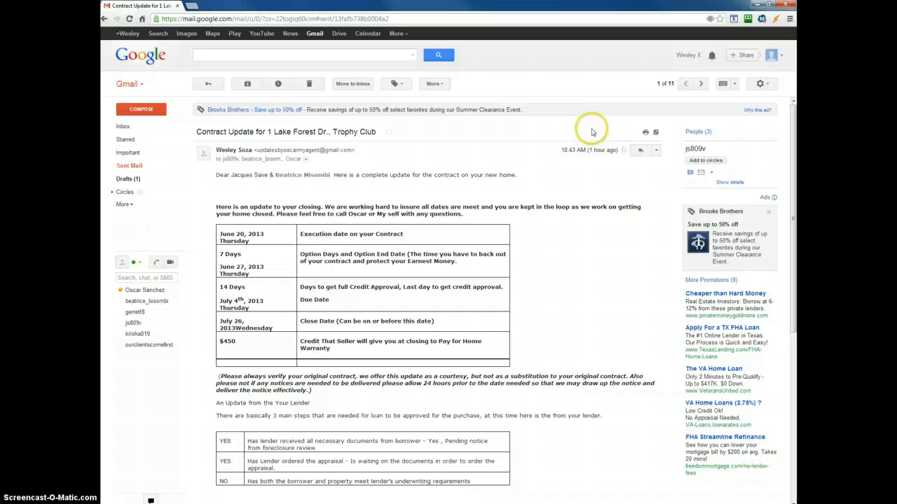
Forward the sent update and delete the forwarded-message header block above the greeting.
click(655, 150)
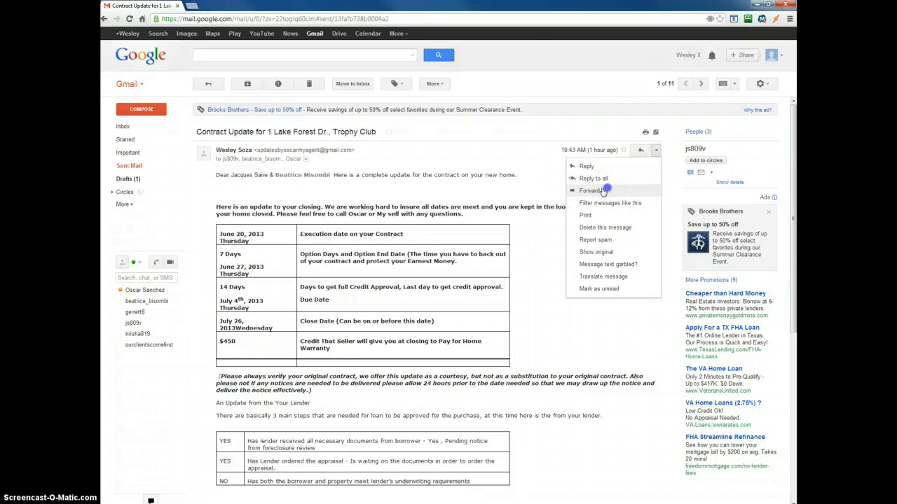
click(613, 190)
click(244, 388)
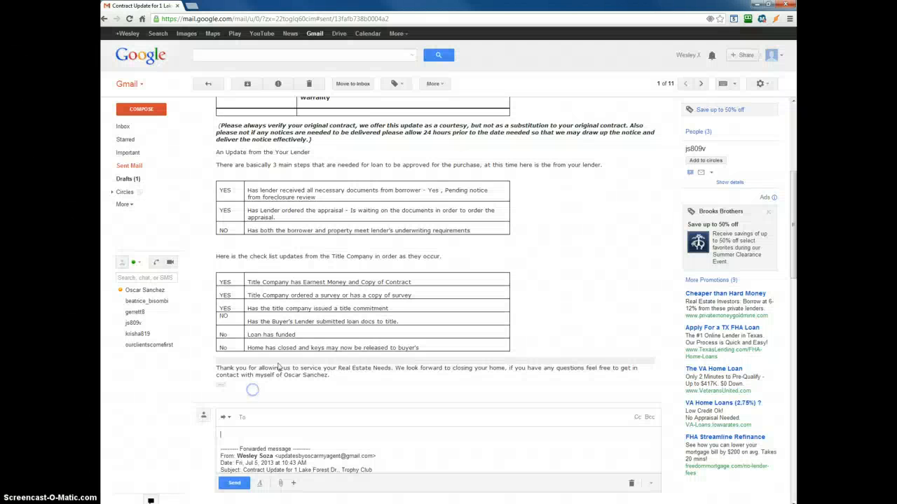
scroll(284, 358, down, 2)
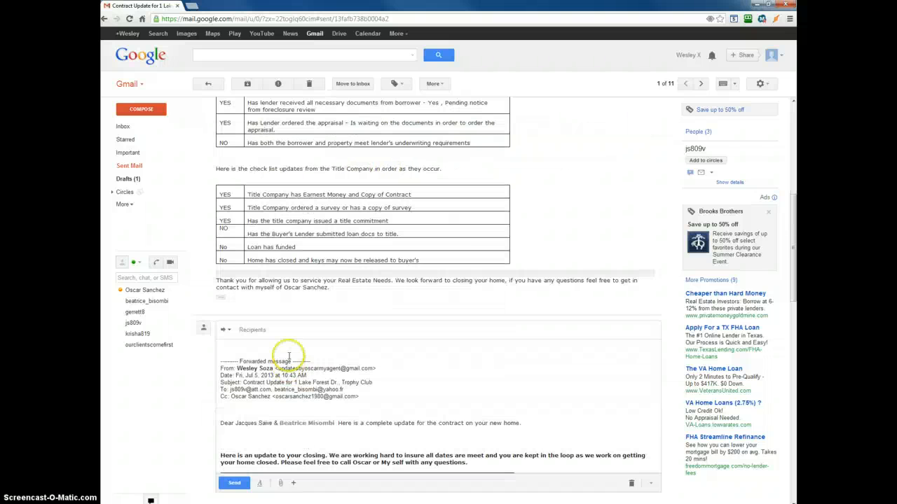
click(365, 352)
drag(364, 352, 206, 313)
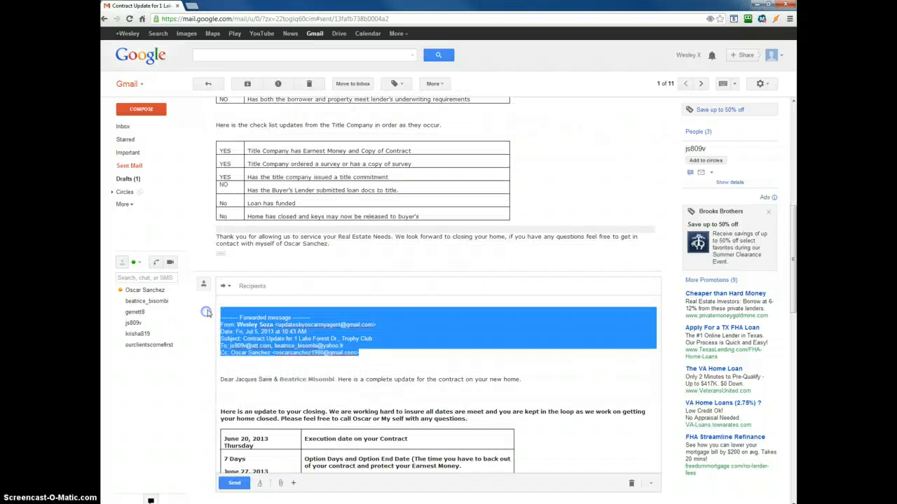
key(BackSpace)
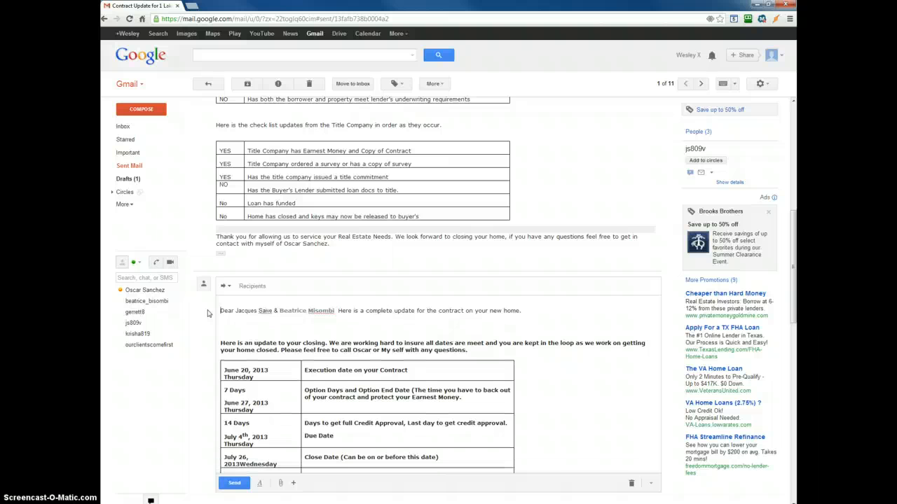
Add the two buyers' e-mail addresses and the agent as recipients of the forwarded update.
click(279, 284)
text(j)
key(Return)
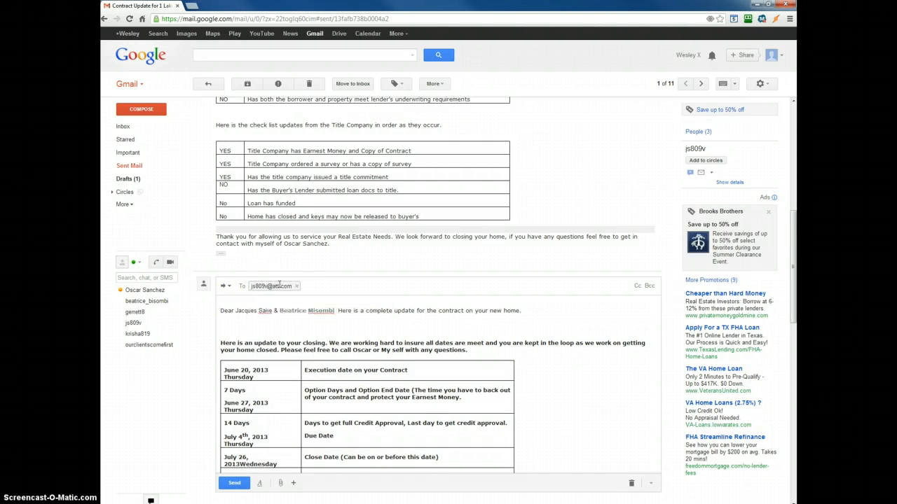
text(bea)
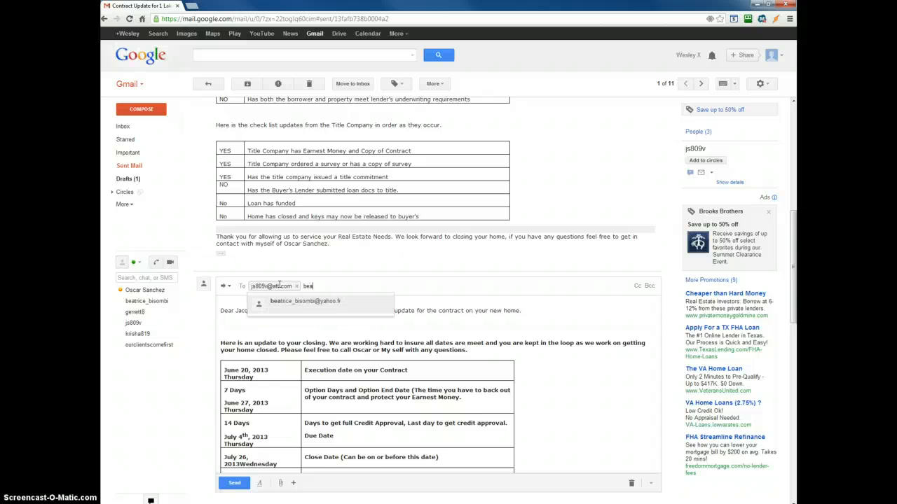
key(Return)
click(282, 300)
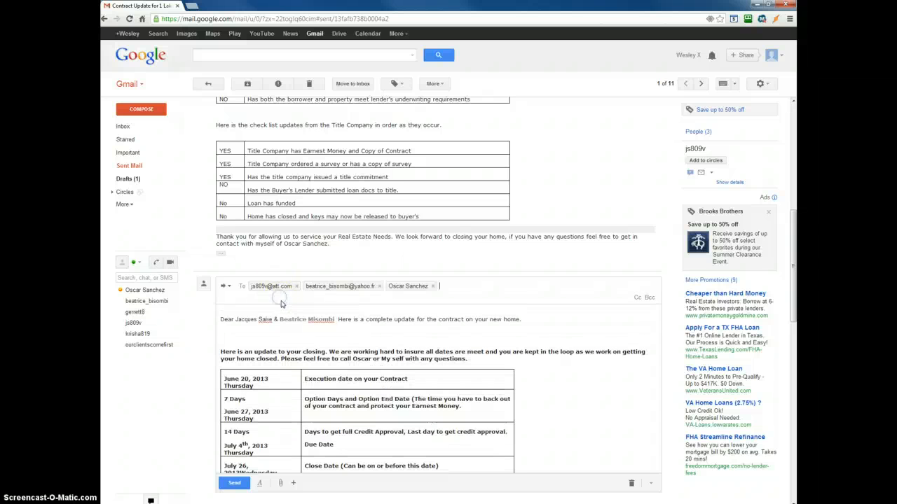
click(455, 328)
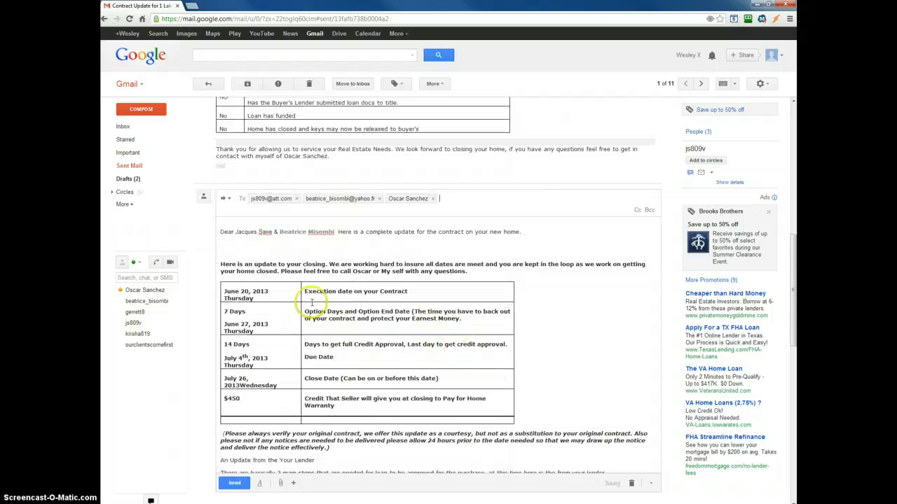
drag(249, 261, 520, 407)
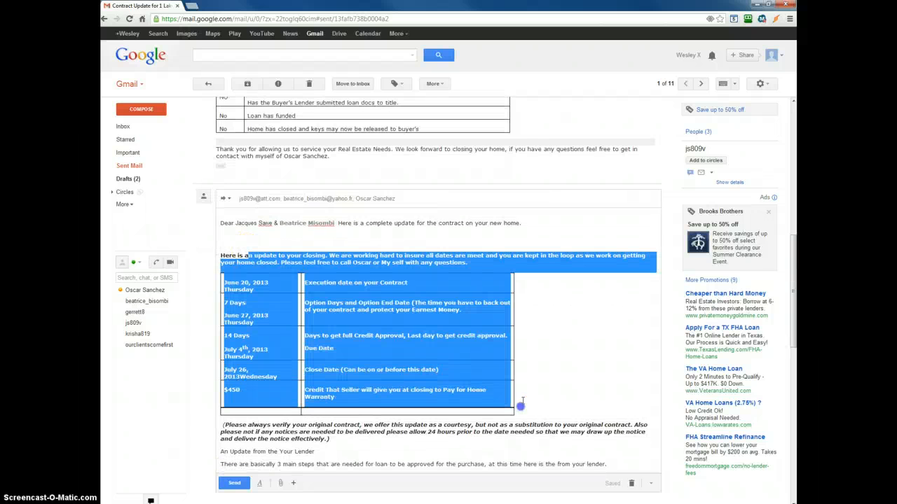
scroll(527, 382, down, 3)
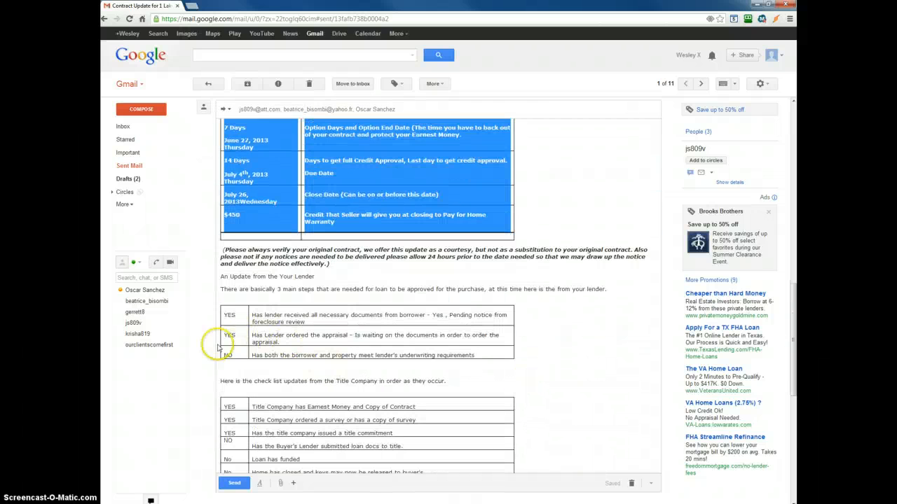
click(275, 279)
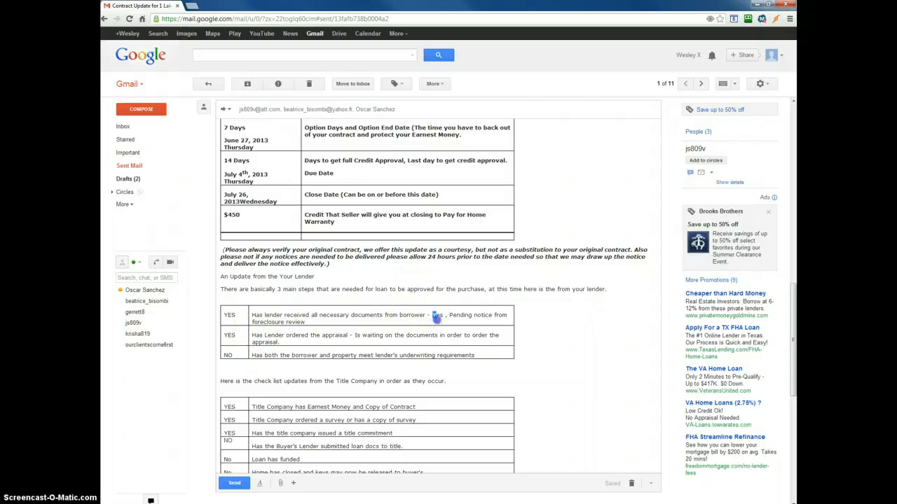
Delete "- Yes , Pending notice from foreclosure review" from the lender documents row and replace the appraisal note with "YES AND WE ARE GOOD IT MEET VALUE".
drag(435, 316, 436, 320)
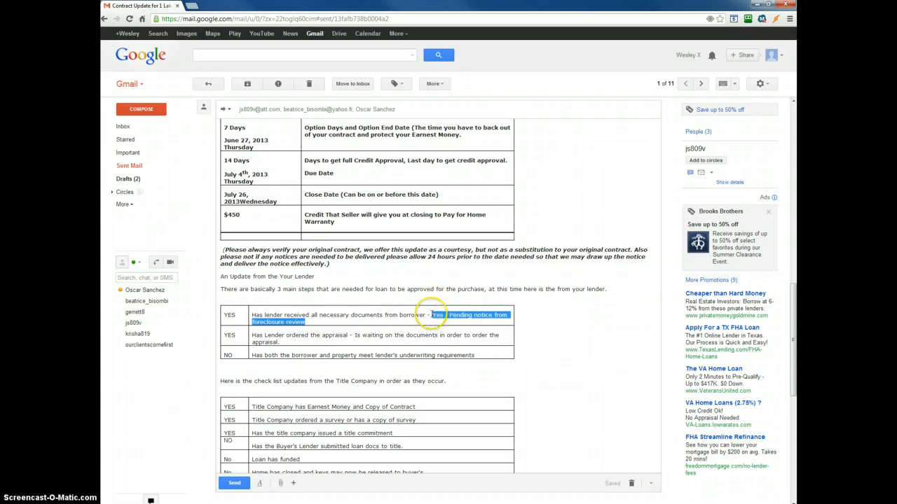
scroll(414, 319, up, 8)
scroll(400, 319, down, 8)
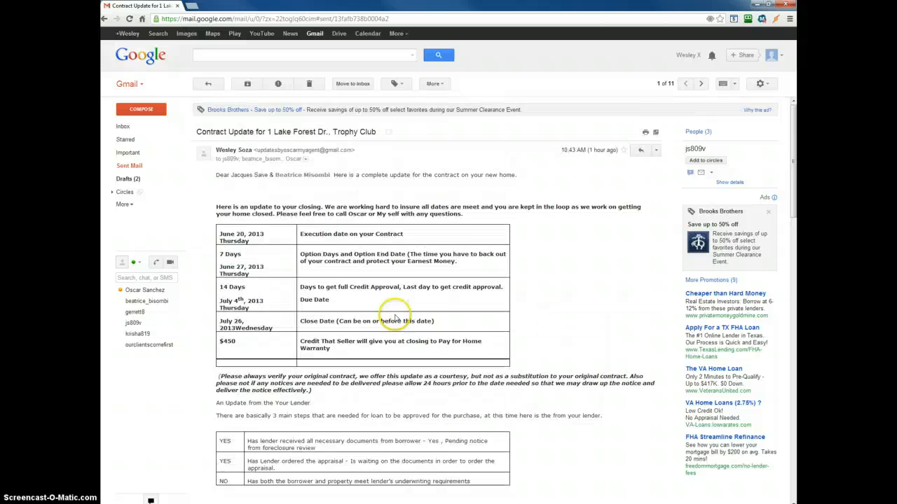
scroll(394, 316, down, 3)
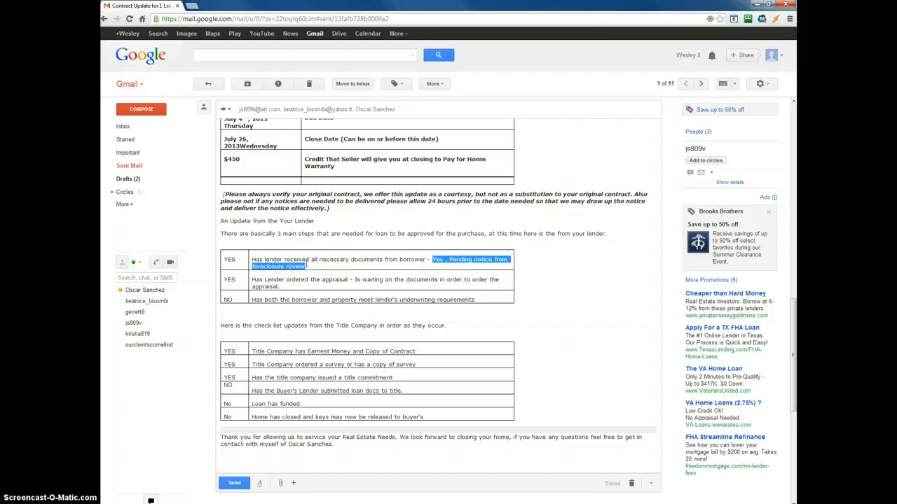
key(BackSpace)
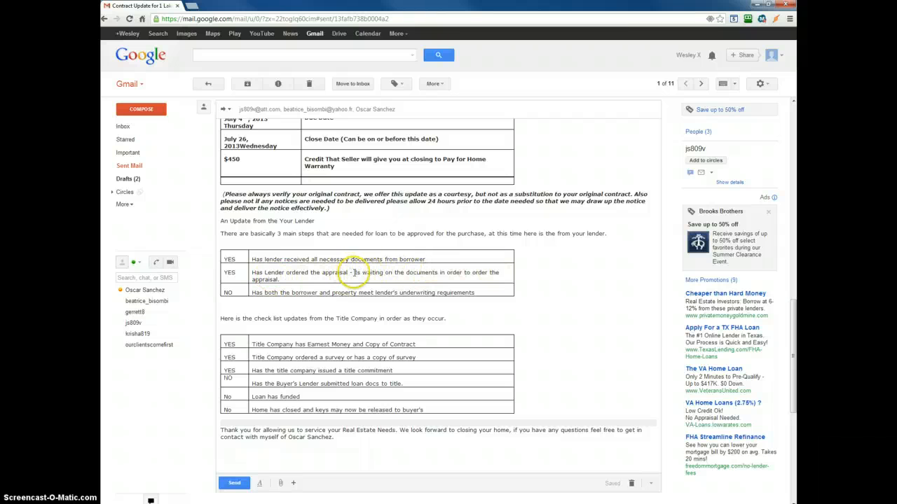
drag(355, 272, 364, 277)
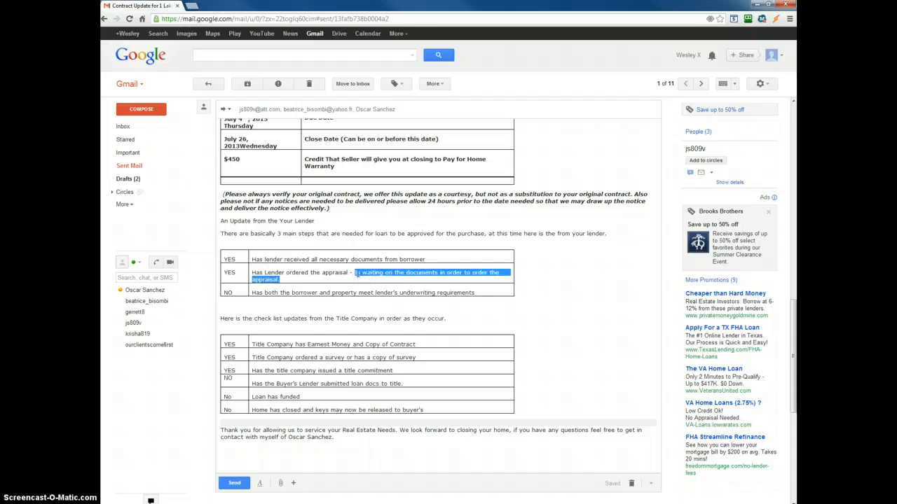
key(BackSpace)
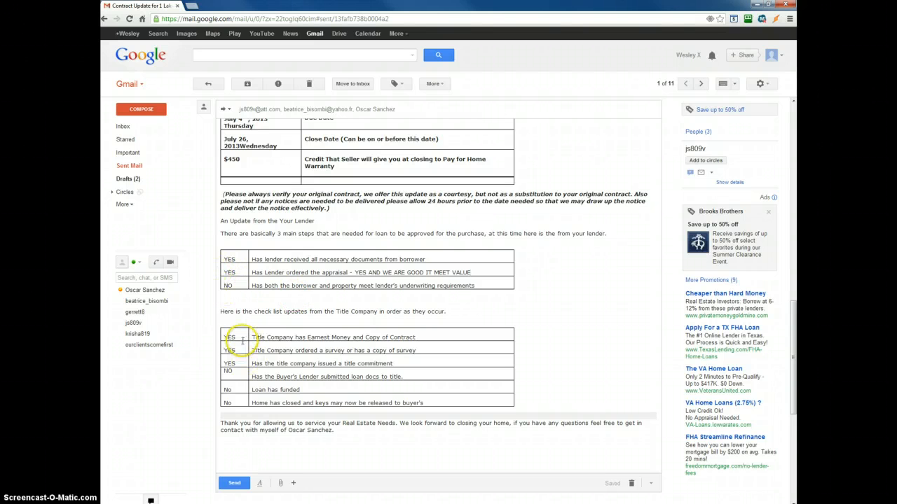
Review the forwarded draft's title company checklist, lender status and contract dates table.
click(234, 371)
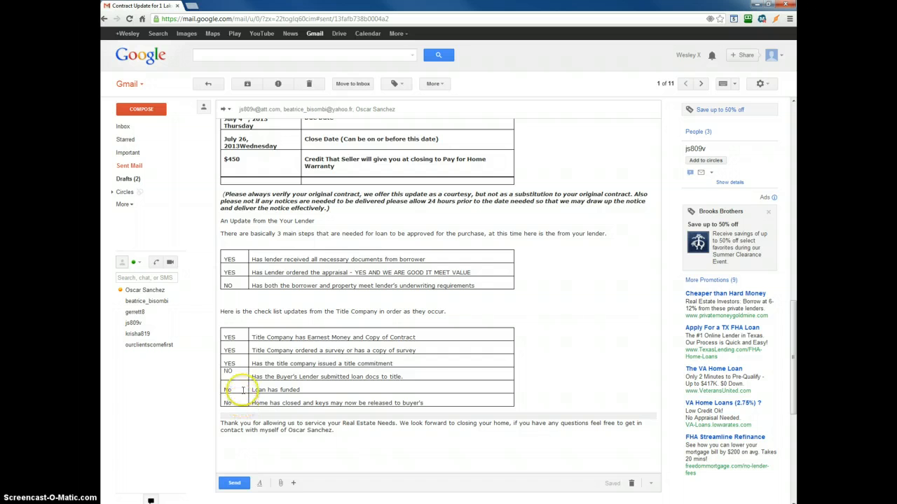
click(240, 402)
scroll(427, 399, up, 5)
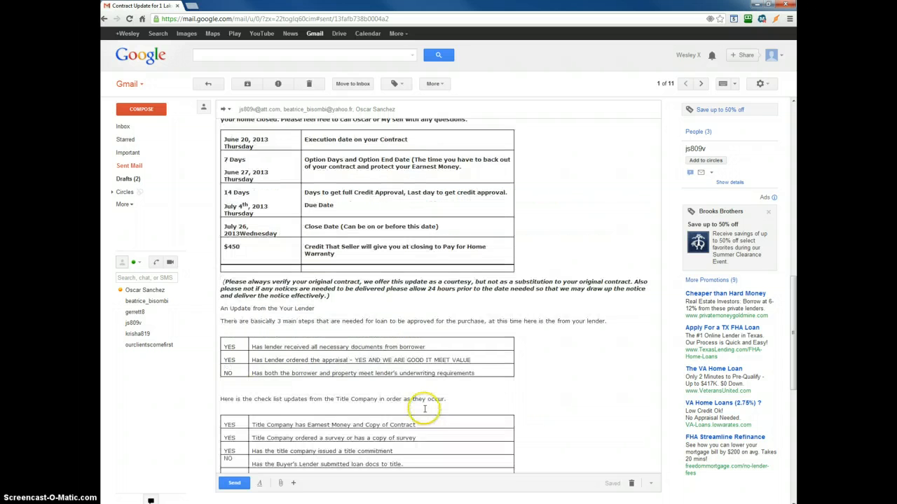
scroll(427, 399, down, 5)
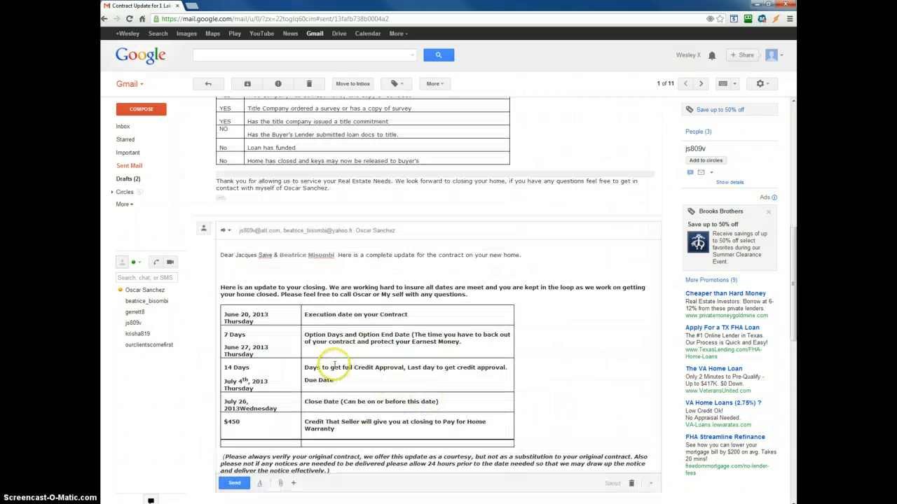
scroll(250, 315, down, 2)
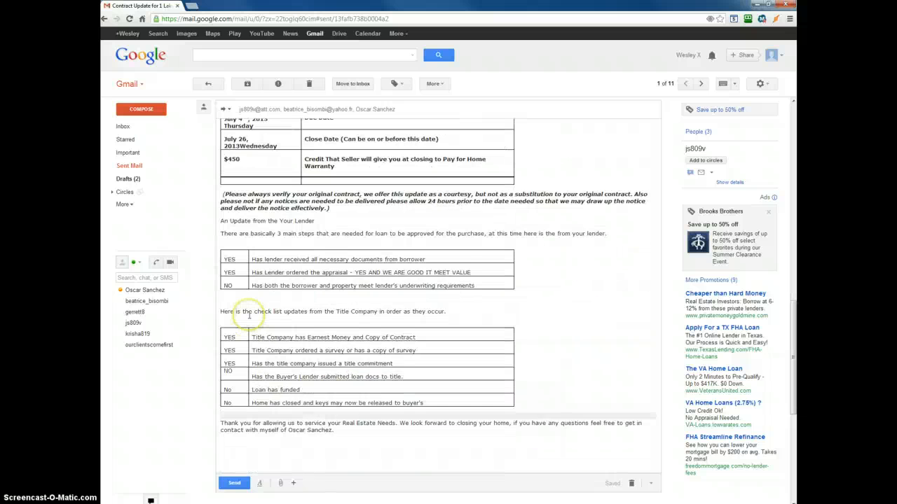
scroll(250, 316, up, 6)
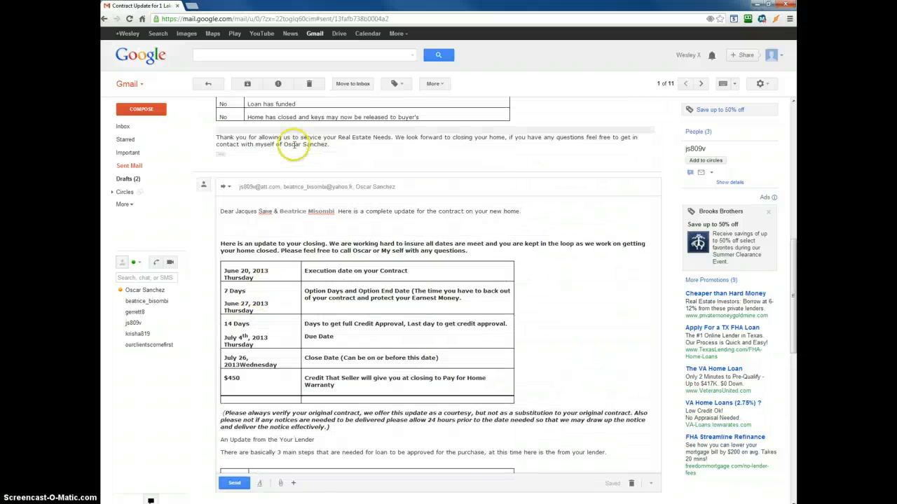